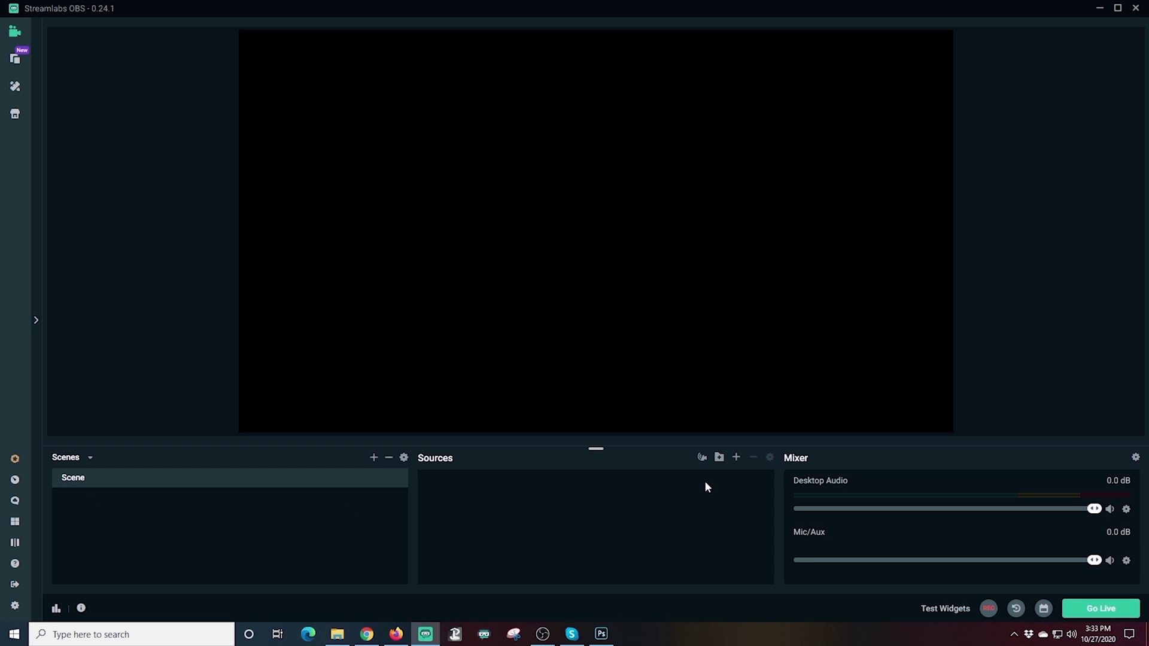
Add a Video Capture Device source named 'Main Camera'.
left_click(736, 457)
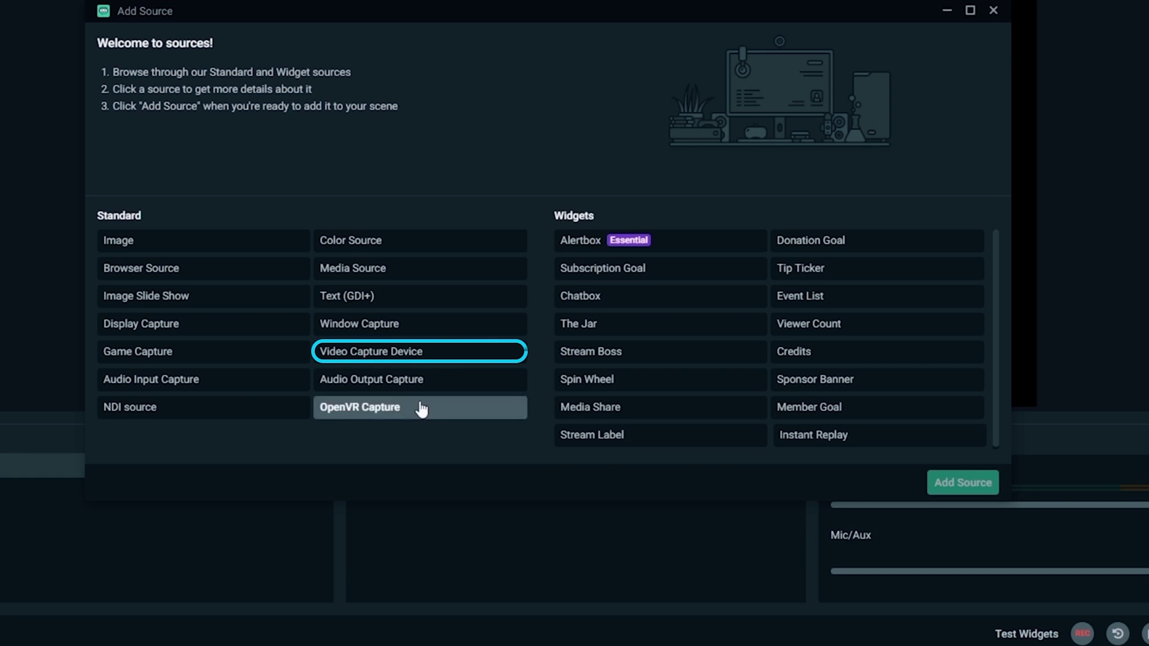
left_click(393, 358)
left_click(937, 486)
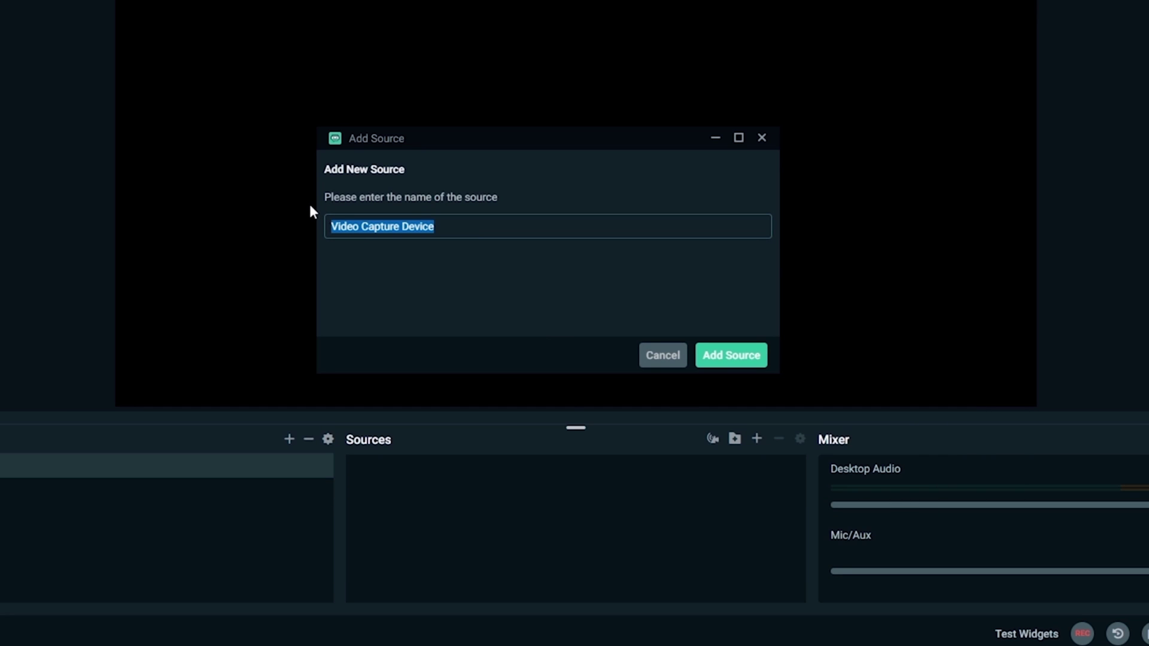
type("Main Camera")
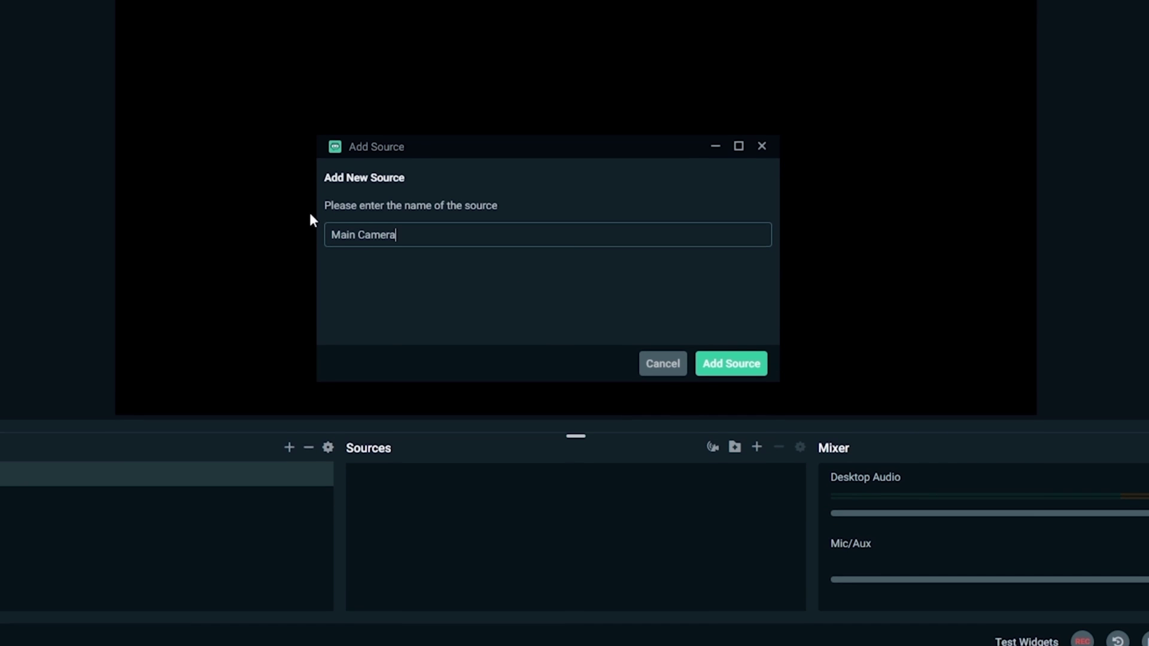
left_click(726, 356)
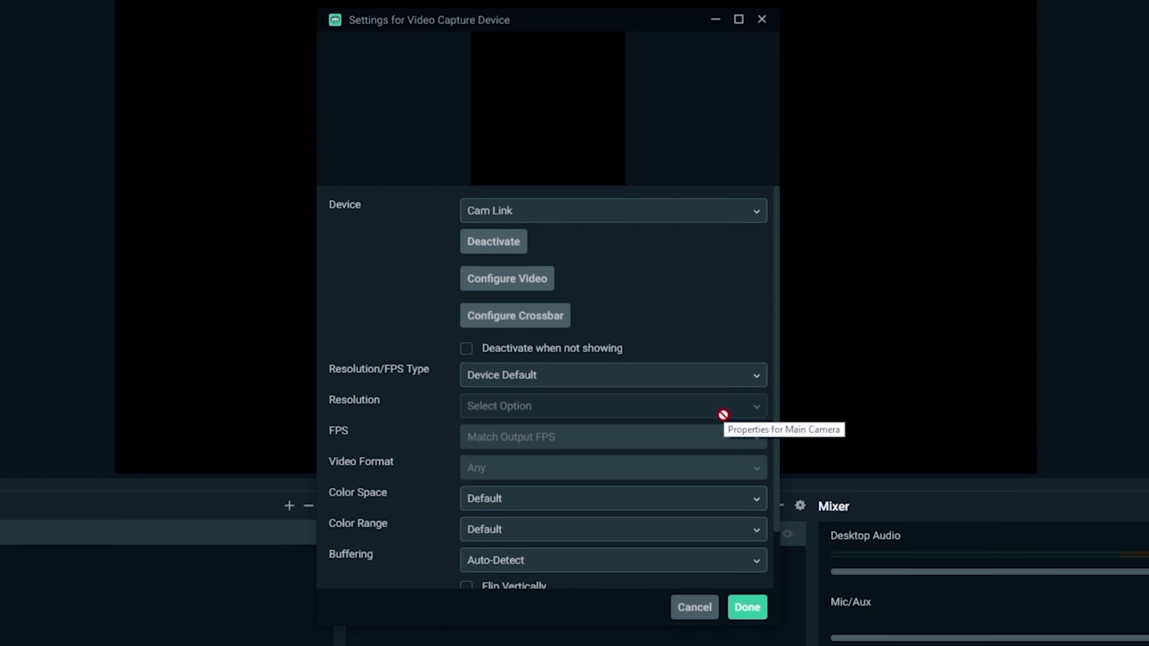
Set Main Camera's Resolution/FPS Type to Custom and its device to Cam Link.
left_click(598, 376)
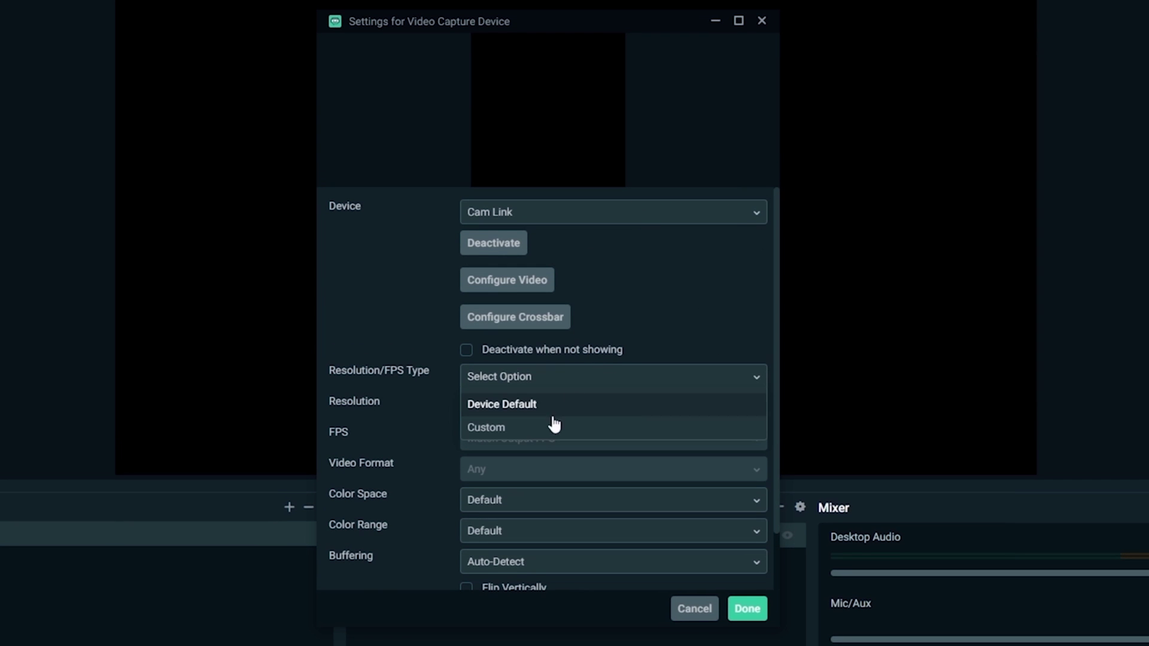
left_click(554, 426)
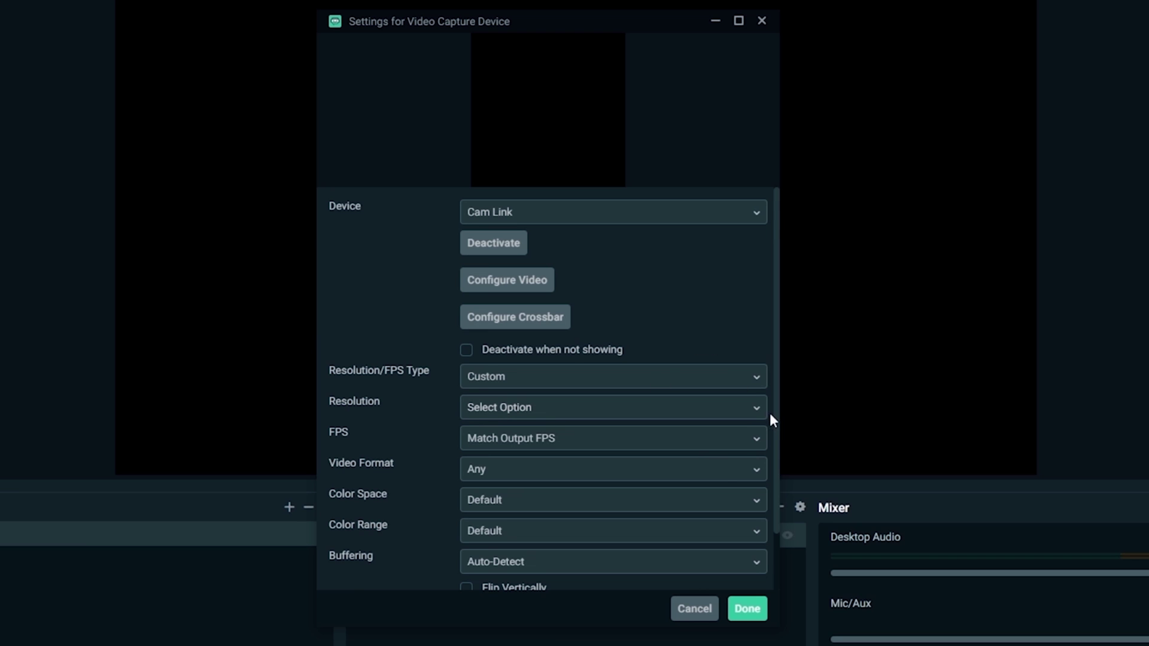
left_click(733, 215)
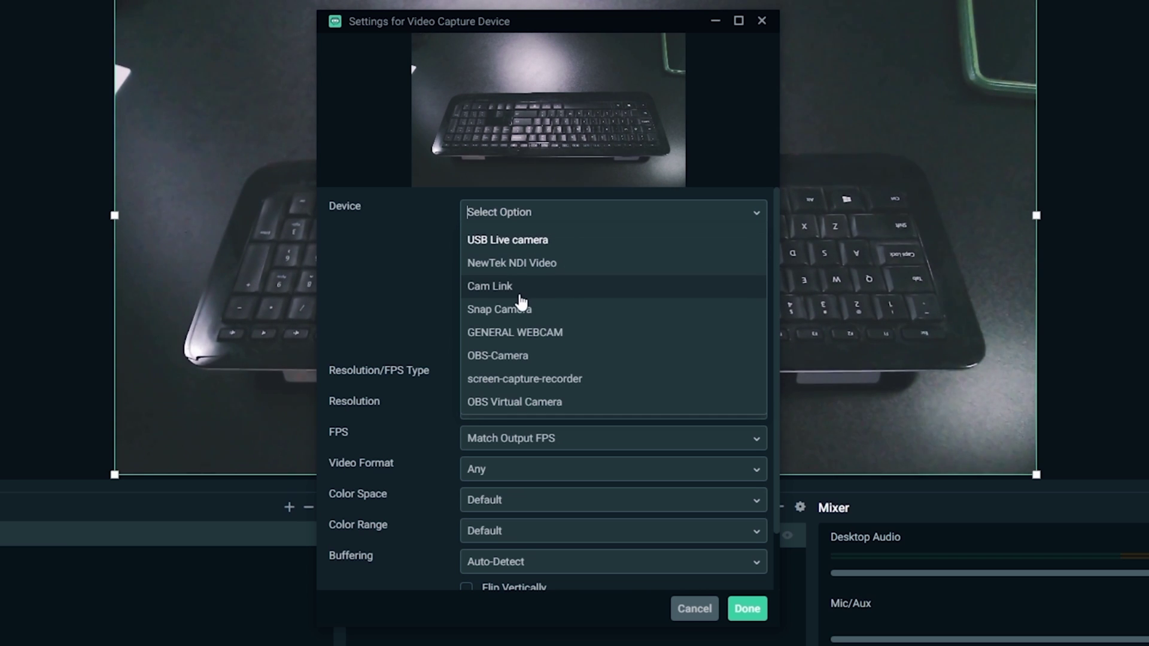
left_click(526, 286)
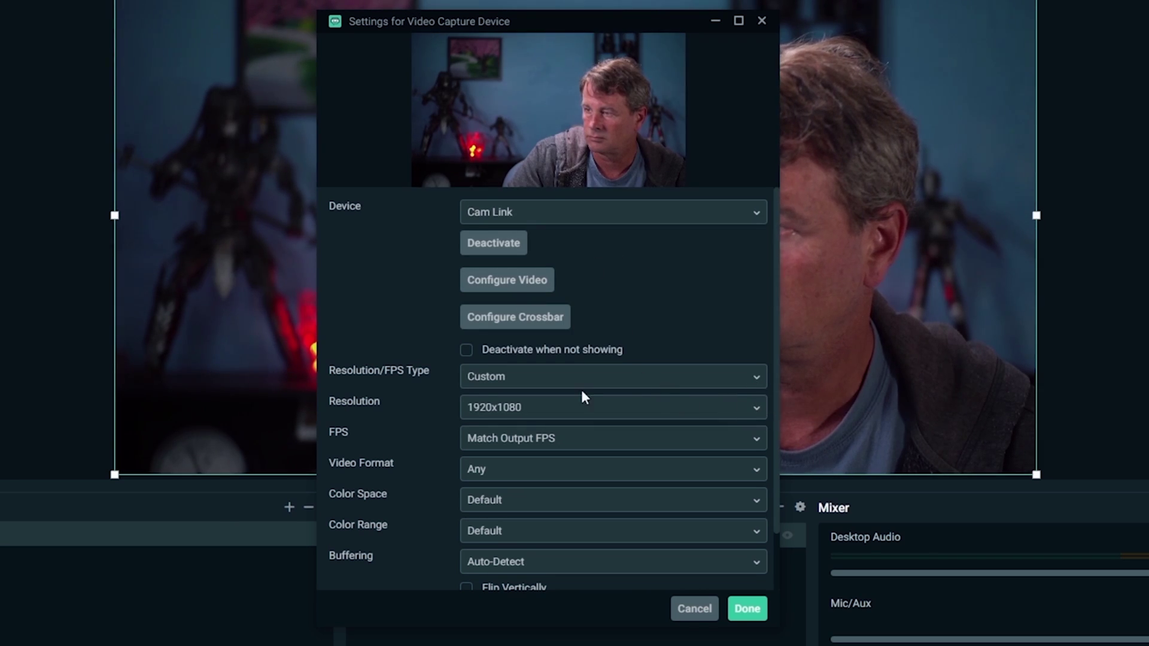
Enable a custom audio device, choose Digital Audio Interface (Cam Link), and save the settings.
left_click_drag(778, 444, 775, 539)
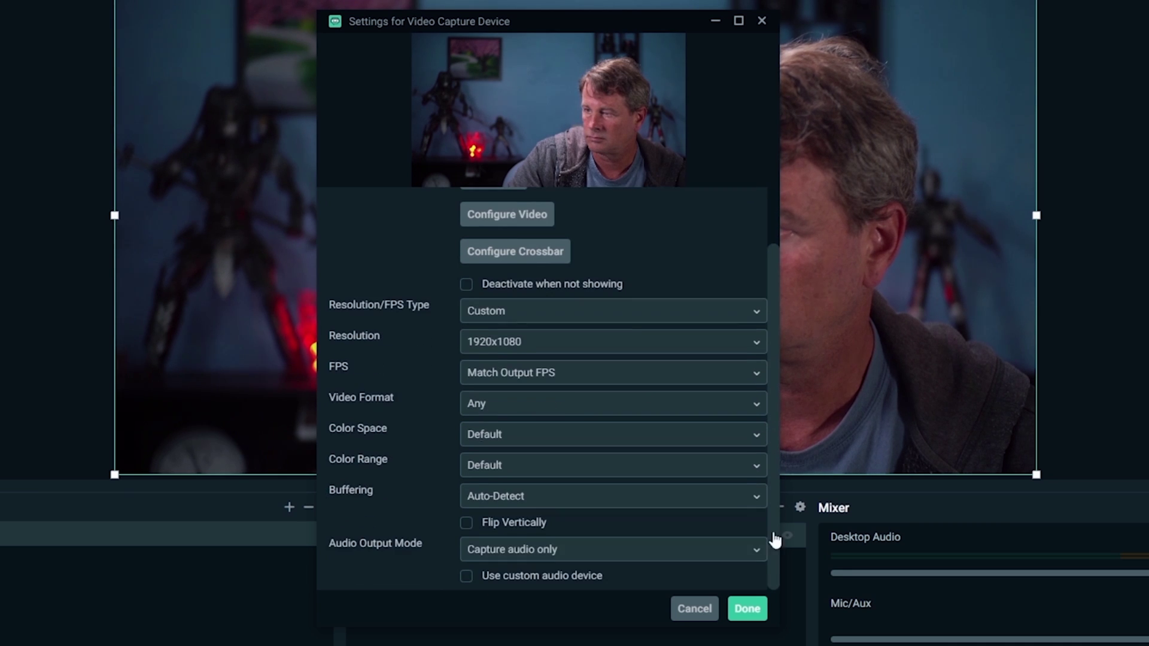
left_click(538, 549)
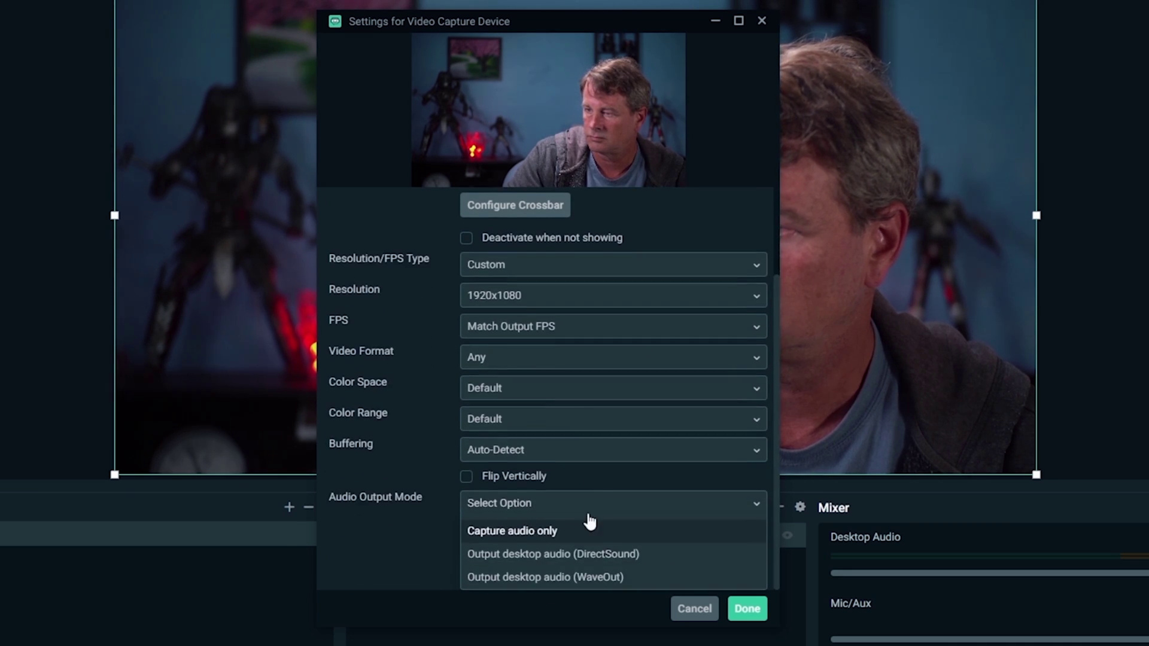
left_click(590, 519)
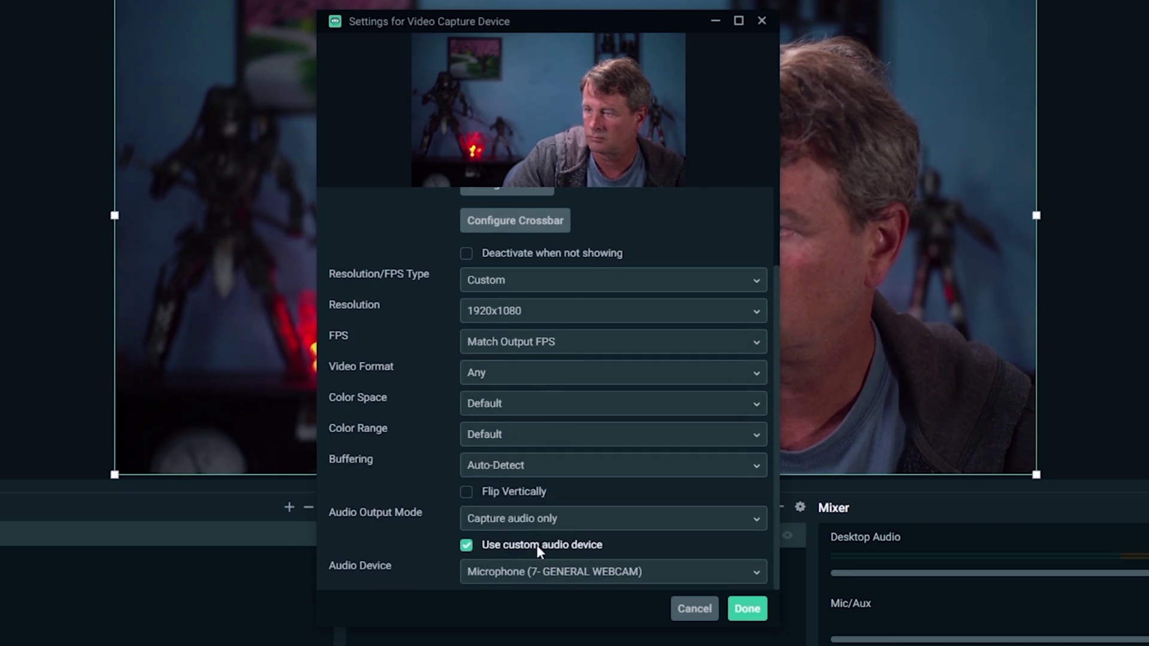
left_click(687, 576)
left_click(555, 578)
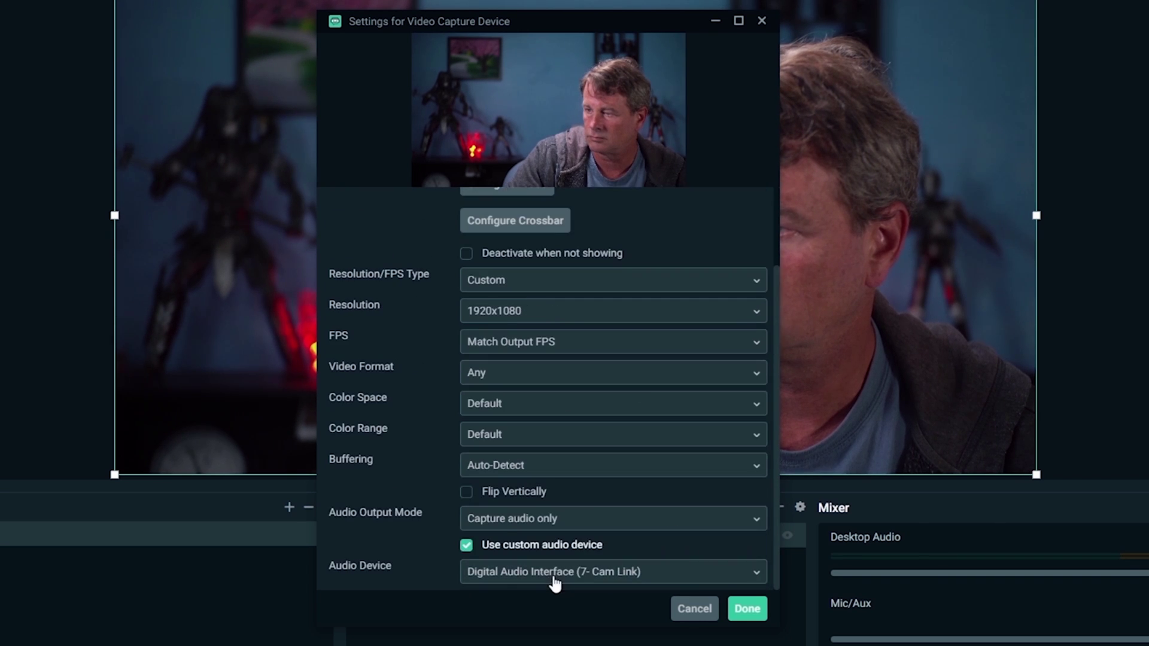
left_click(747, 608)
scroll(991, 575, "down", 3)
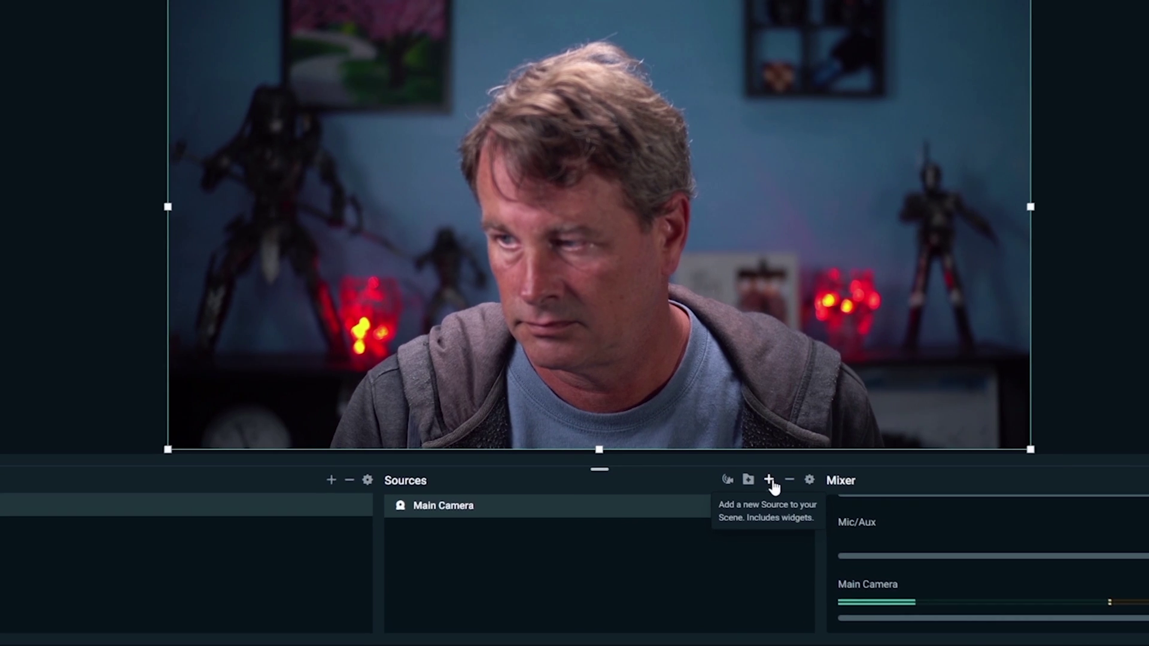
Add a new Video Capture Device source named 'demo cam' instead of reusing Main Camera.
left_click(770, 484)
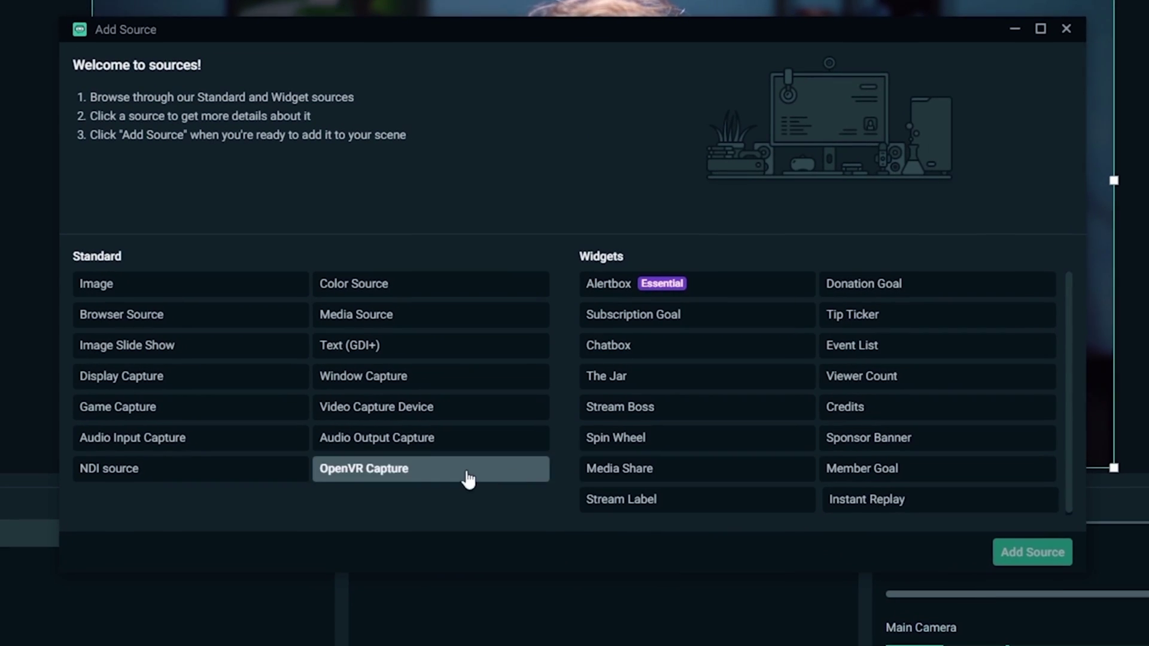
left_click(413, 422)
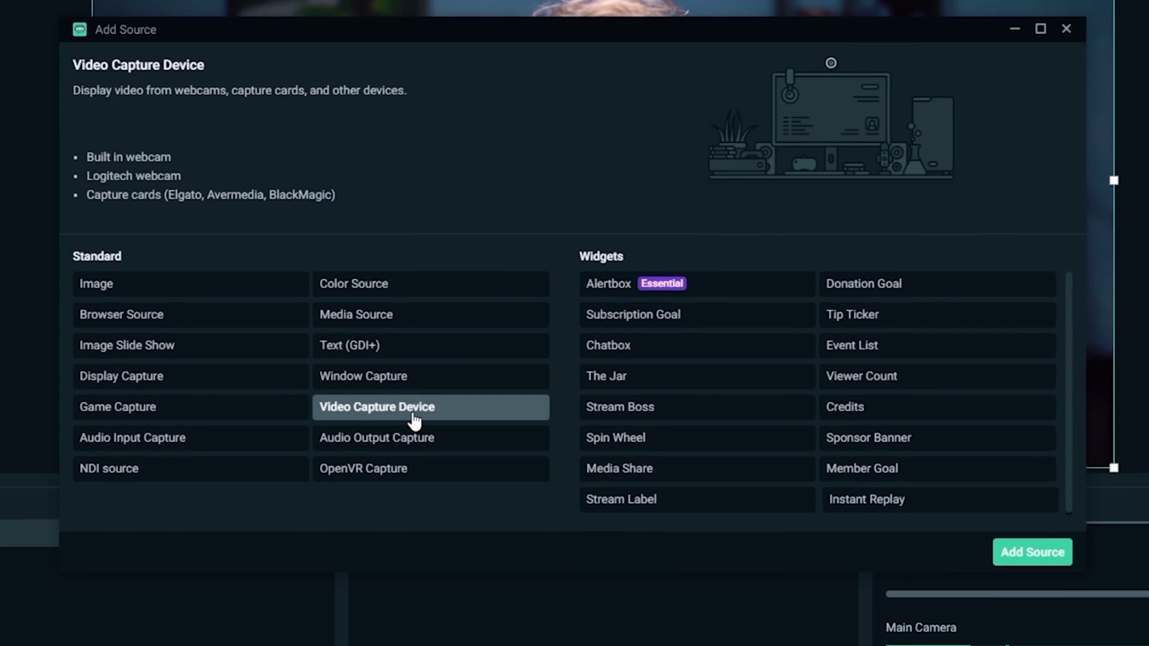
left_click(1009, 557)
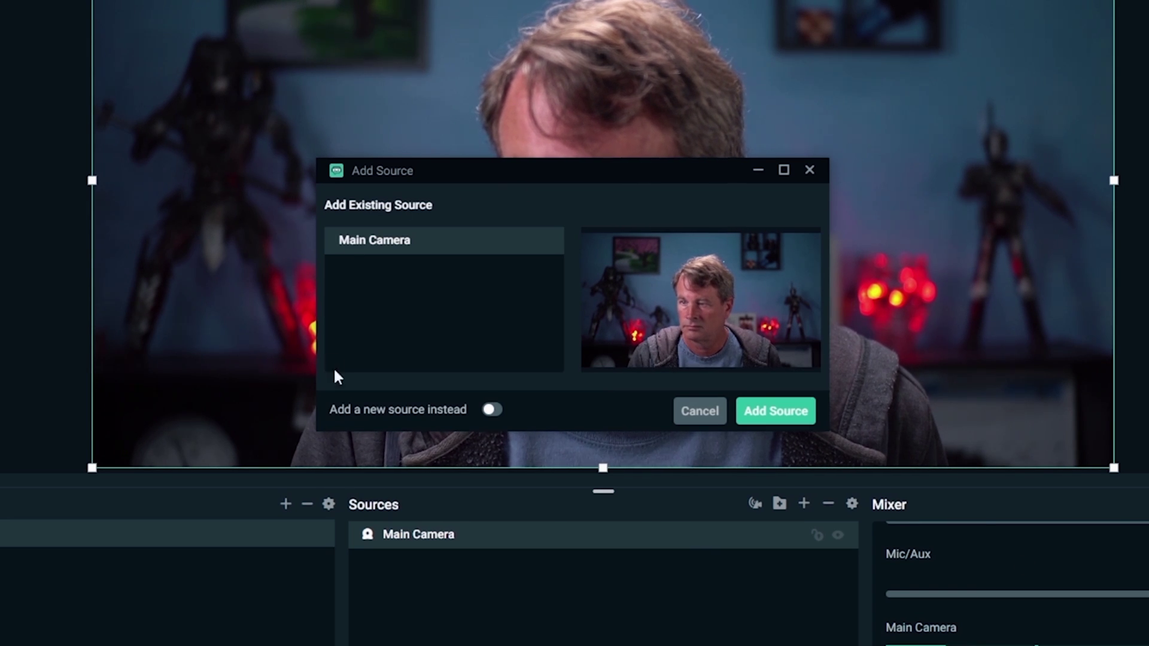
left_click(492, 411)
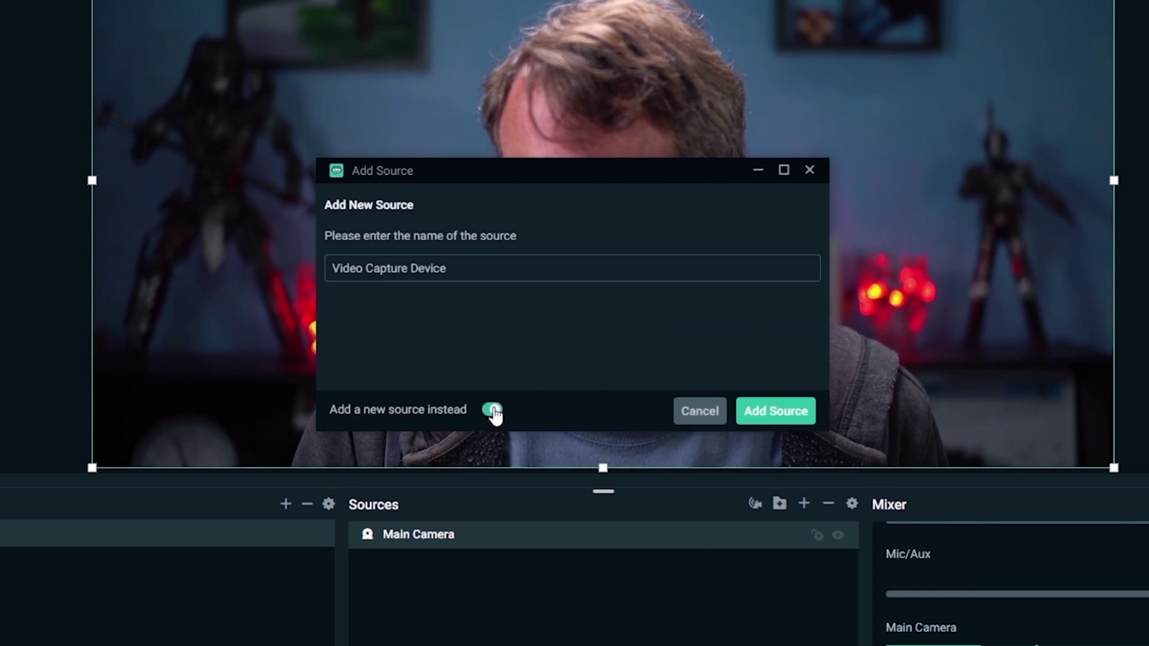
left_click_drag(421, 257, 313, 249)
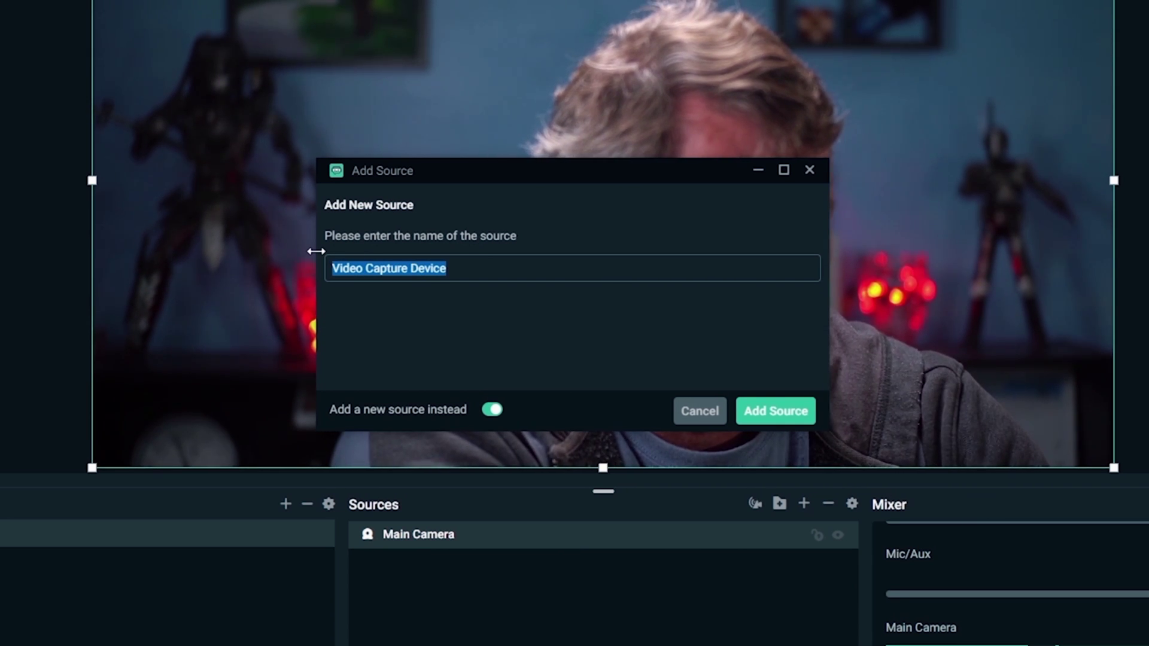
type("demo c")
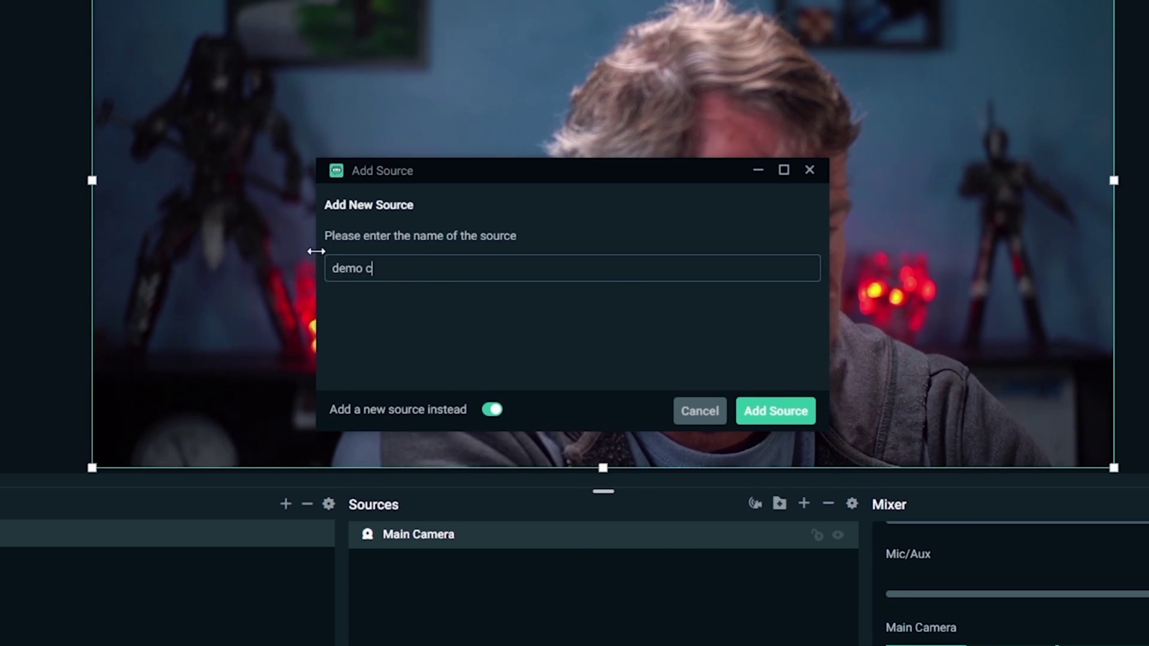
type("am")
left_click(776, 410)
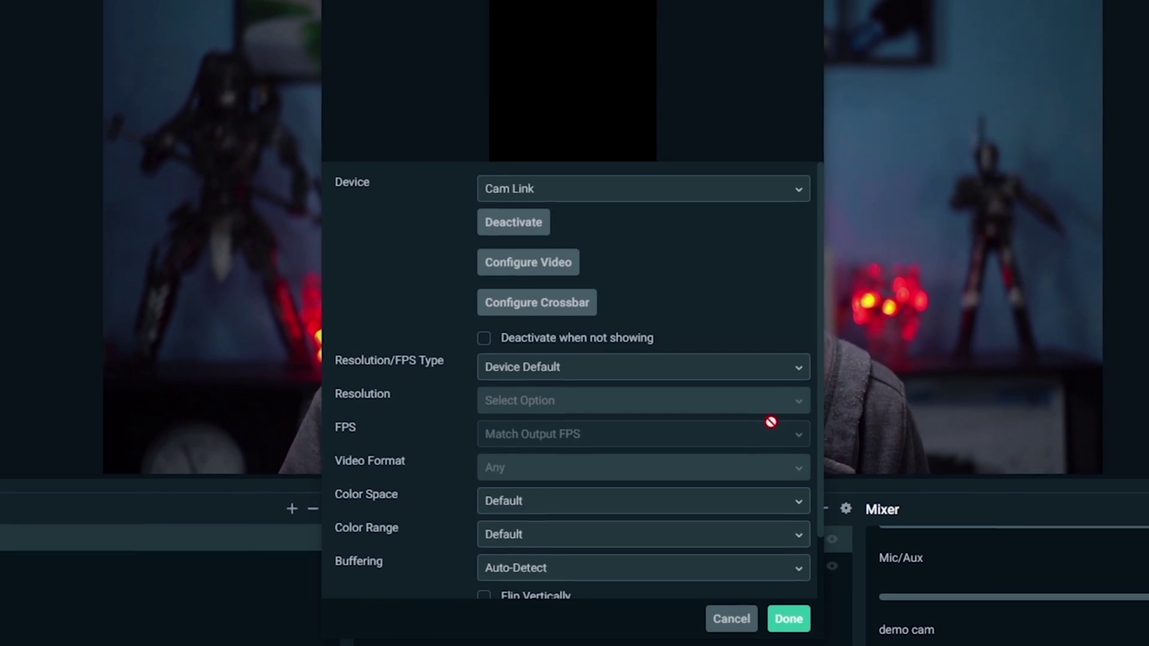
Switch demo cam's device to the USB Live camera and save the settings.
left_click(772, 193)
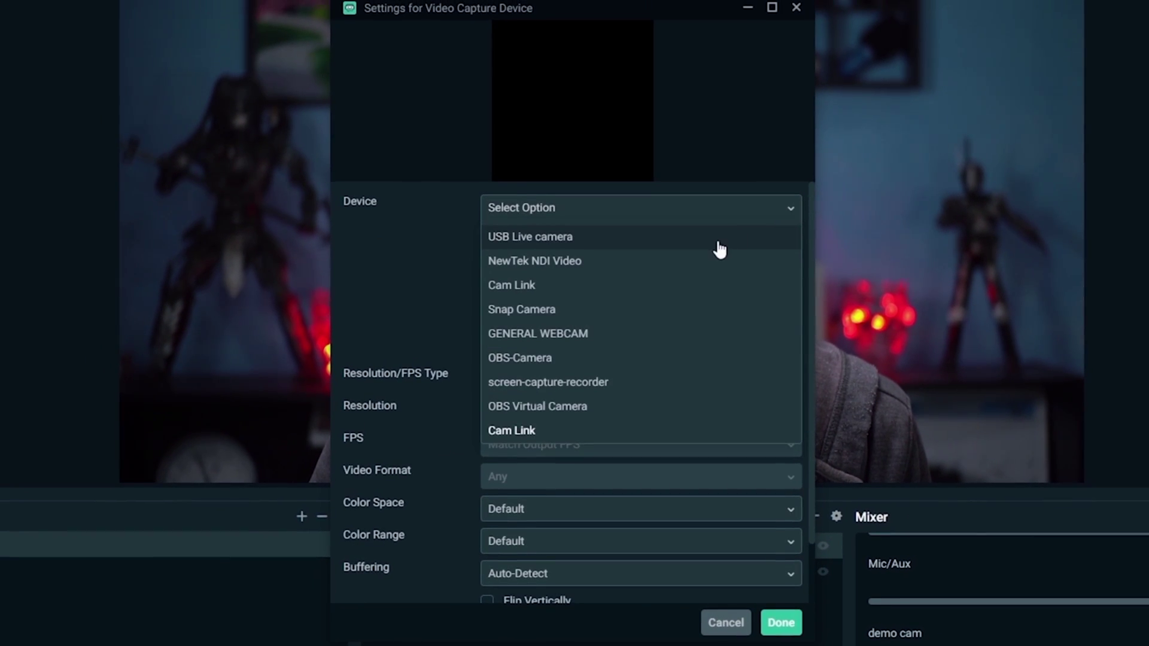
left_click(720, 240)
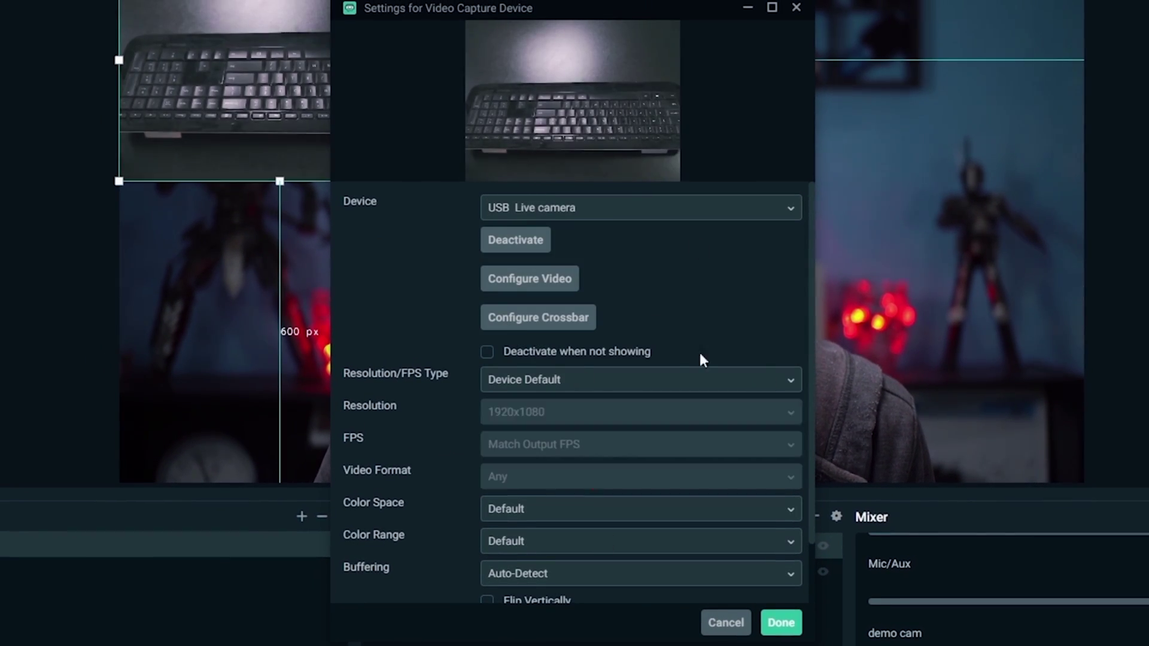
scroll(724, 341, "down", 2)
left_click(772, 623)
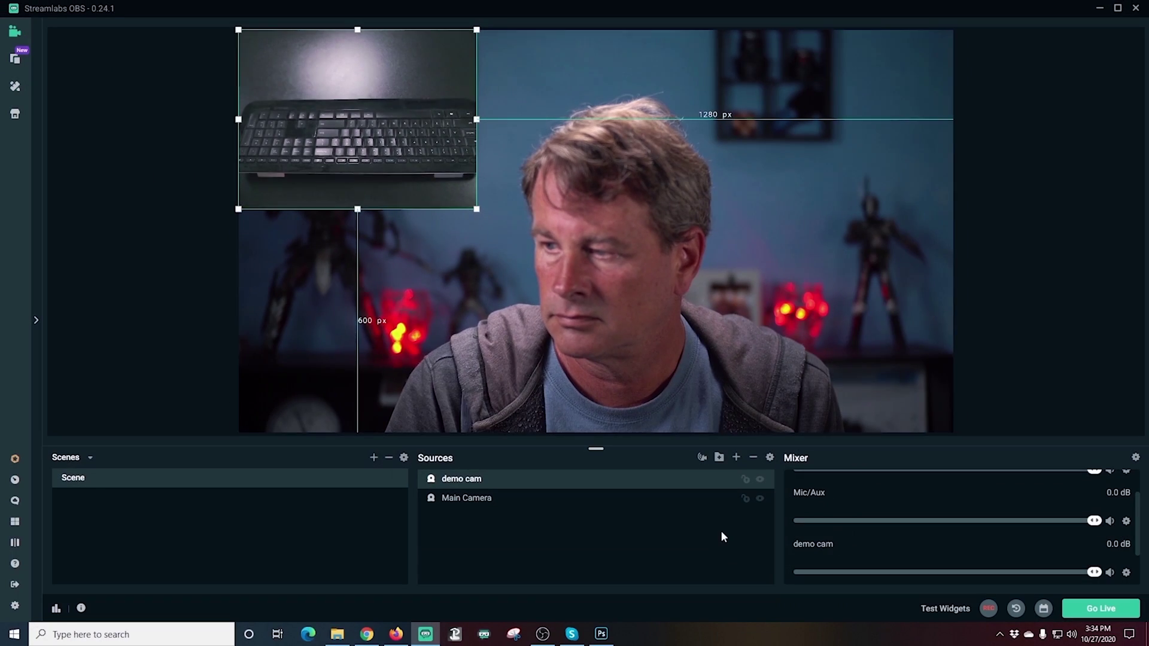
scroll(938, 597, "down", 2)
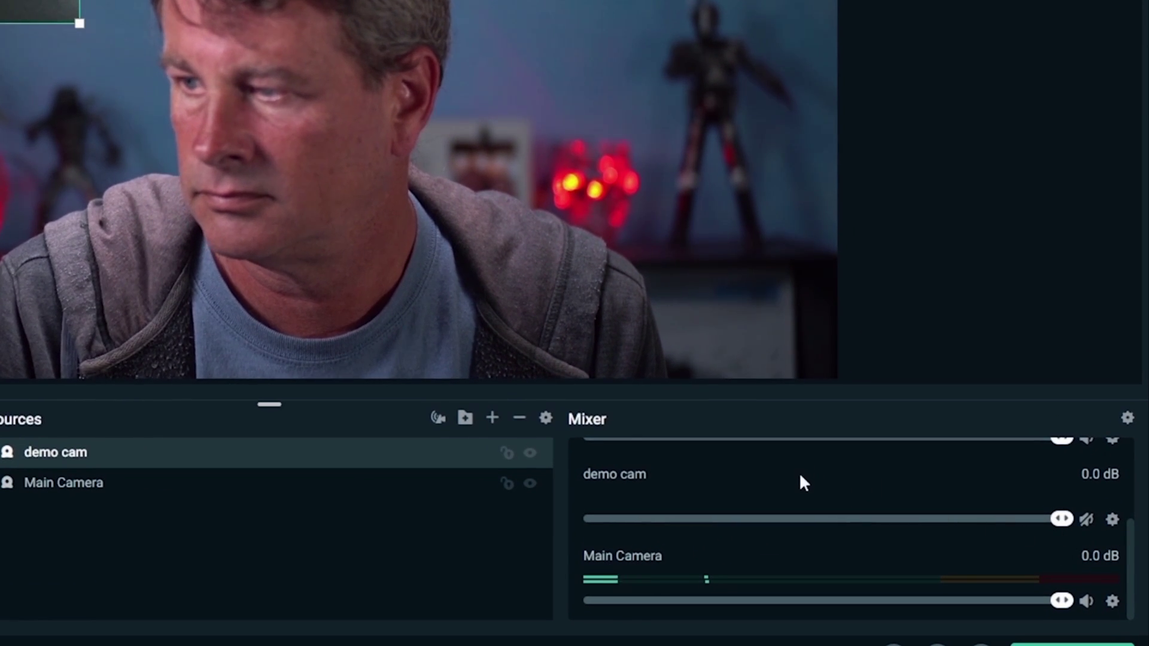
scroll(798, 480, "up", 3)
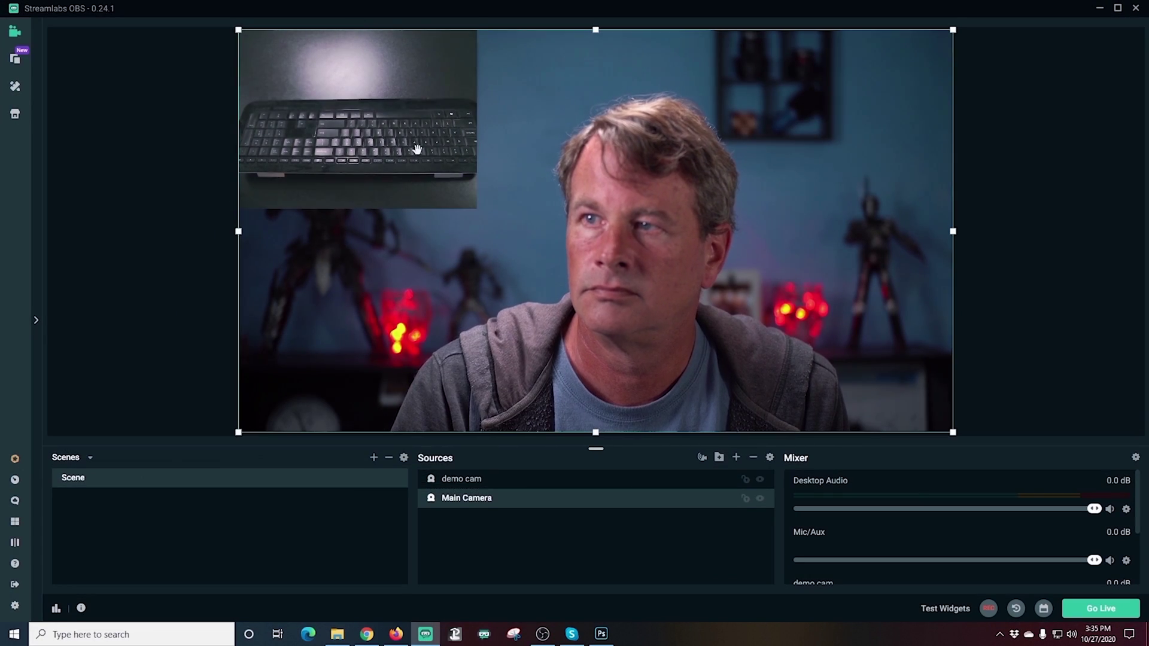
Reopen demo cam's properties and set its Resolution/FPS Type to Custom at 1920x1080.
left_click(417, 149)
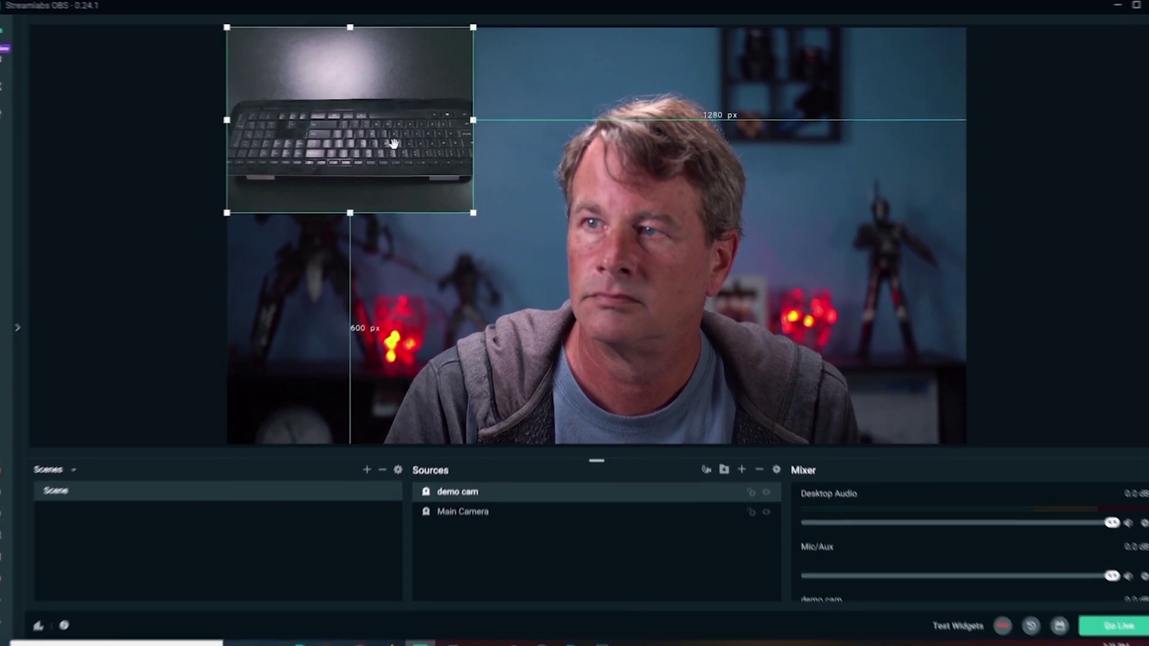
right_click(401, 145)
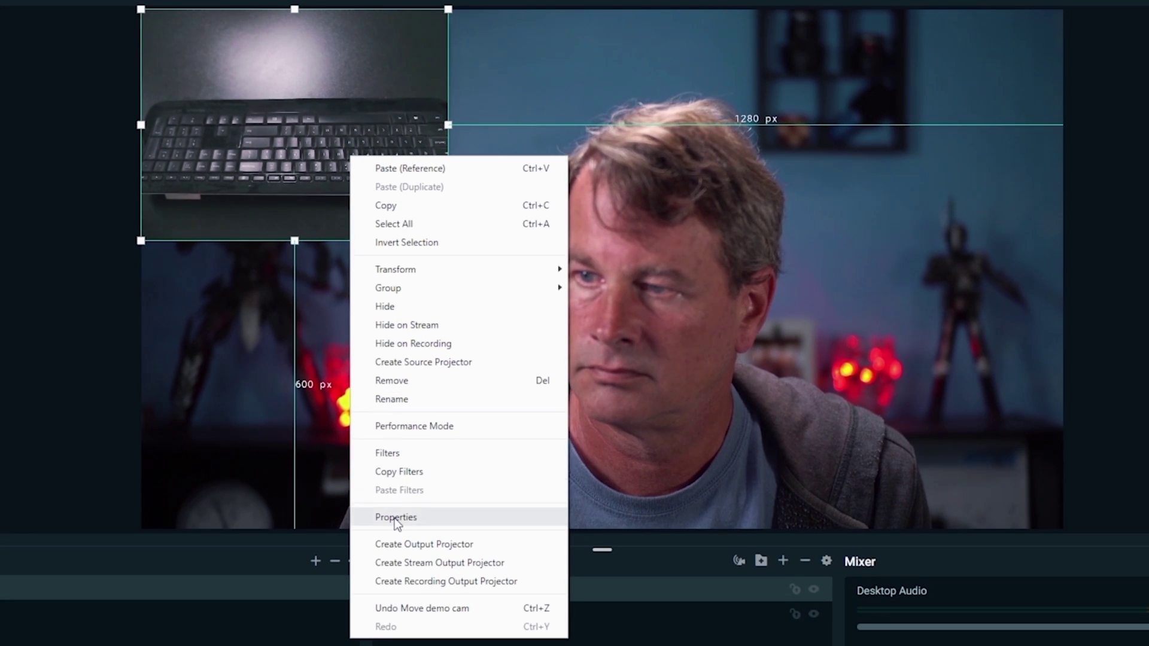
left_click(396, 519)
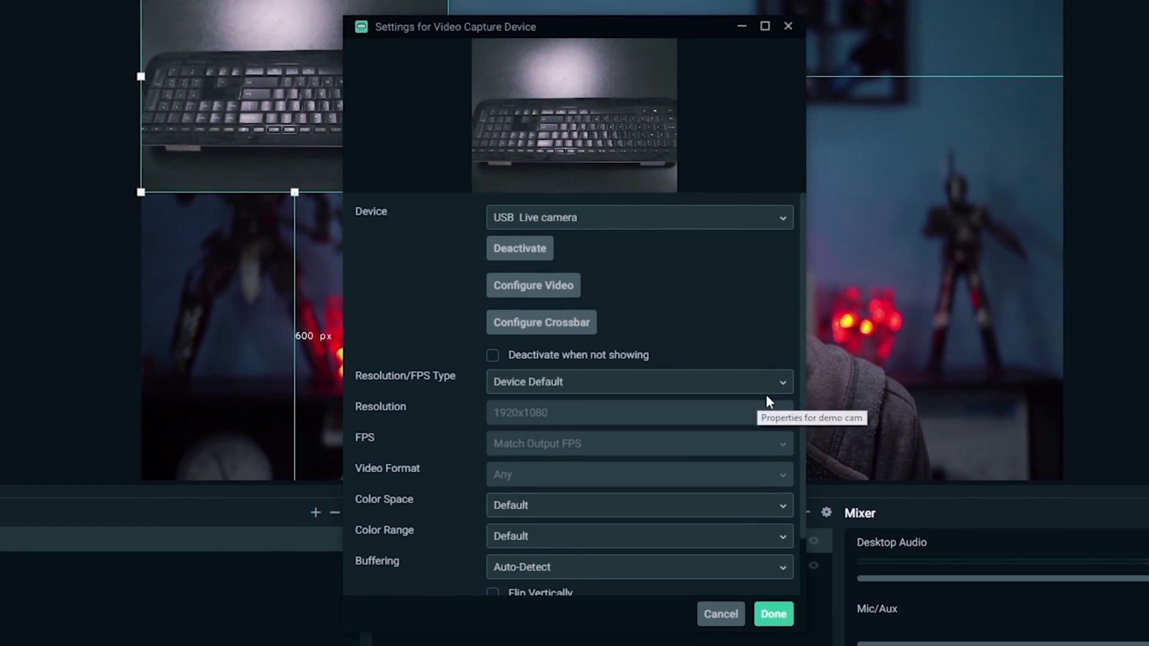
left_click(767, 392)
left_click(645, 433)
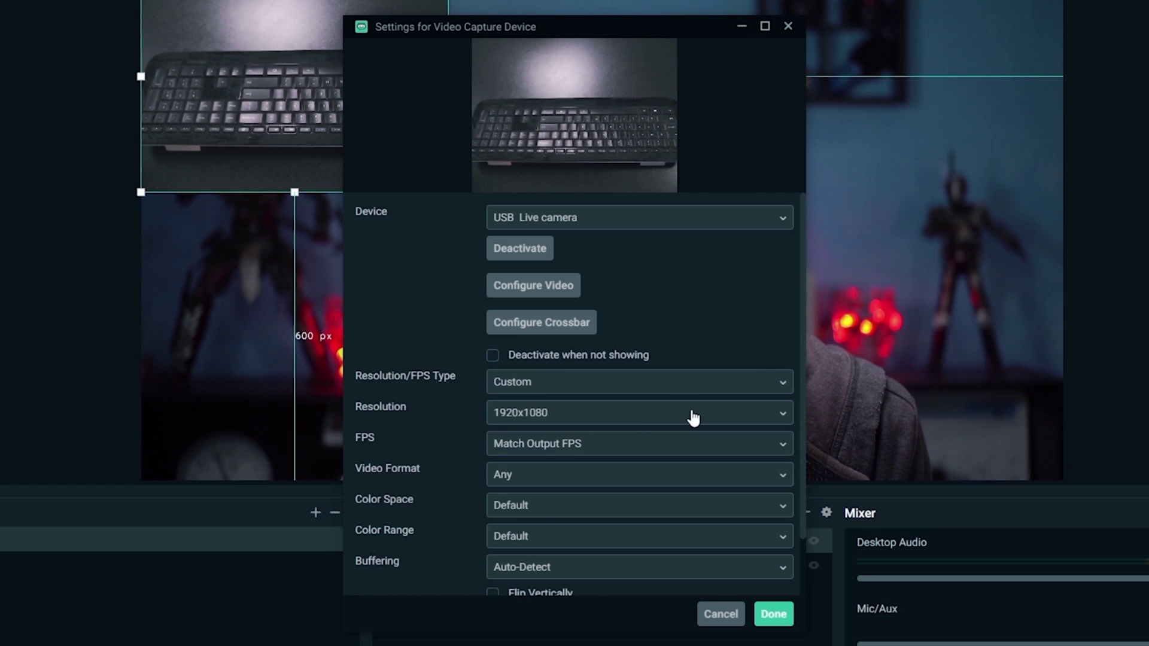
left_click(774, 614)
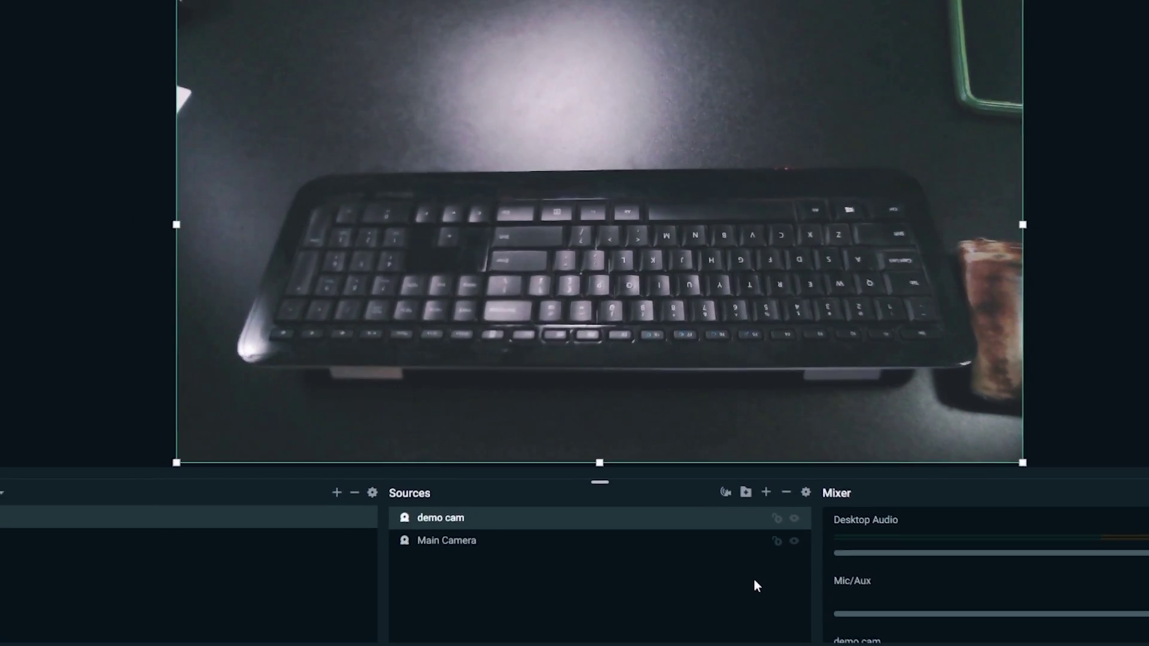
left_click(718, 482)
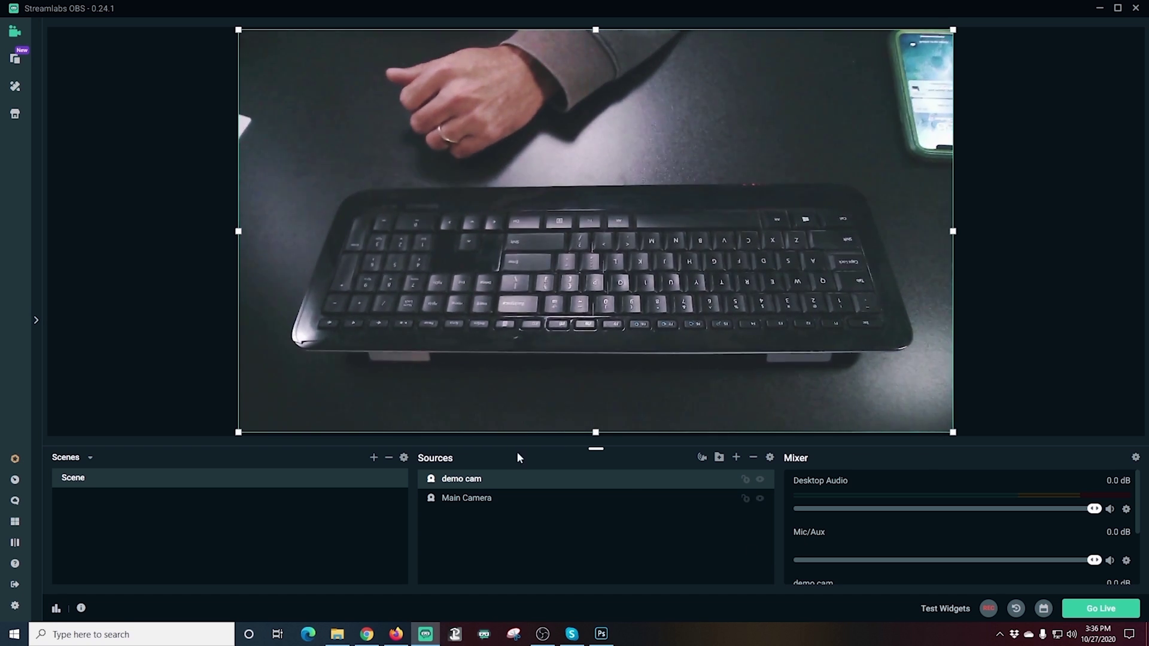
In demo cam's Camera Control, turn off auto focus, set focus to 144 and exposure to -5.
right_click(517, 475)
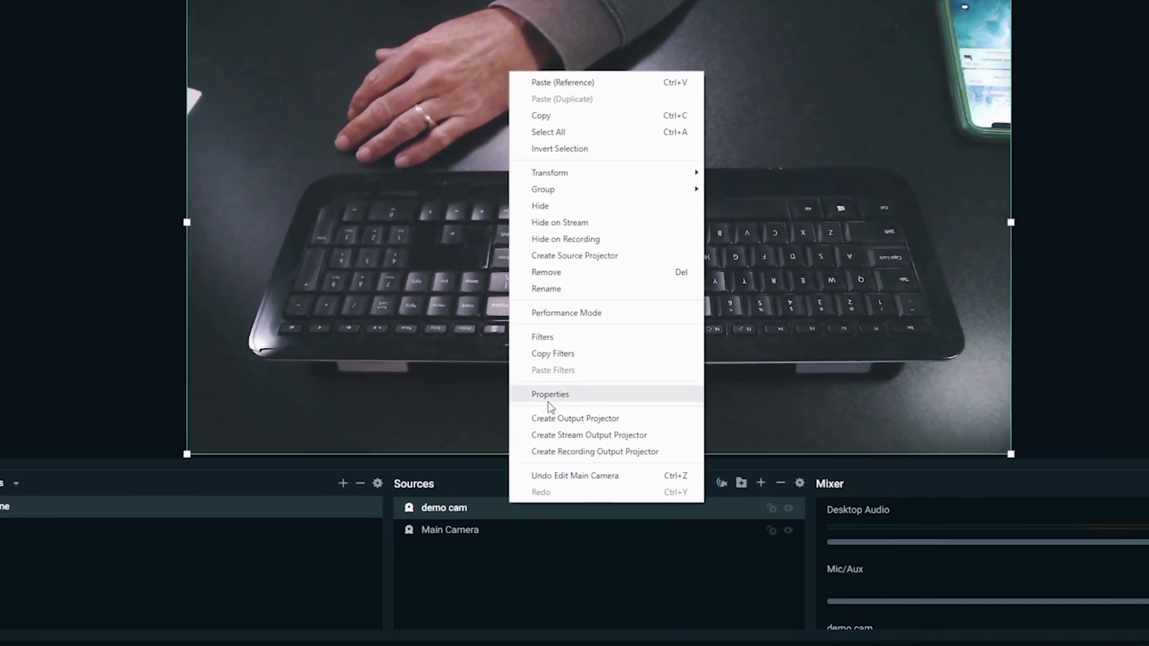
left_click(547, 402)
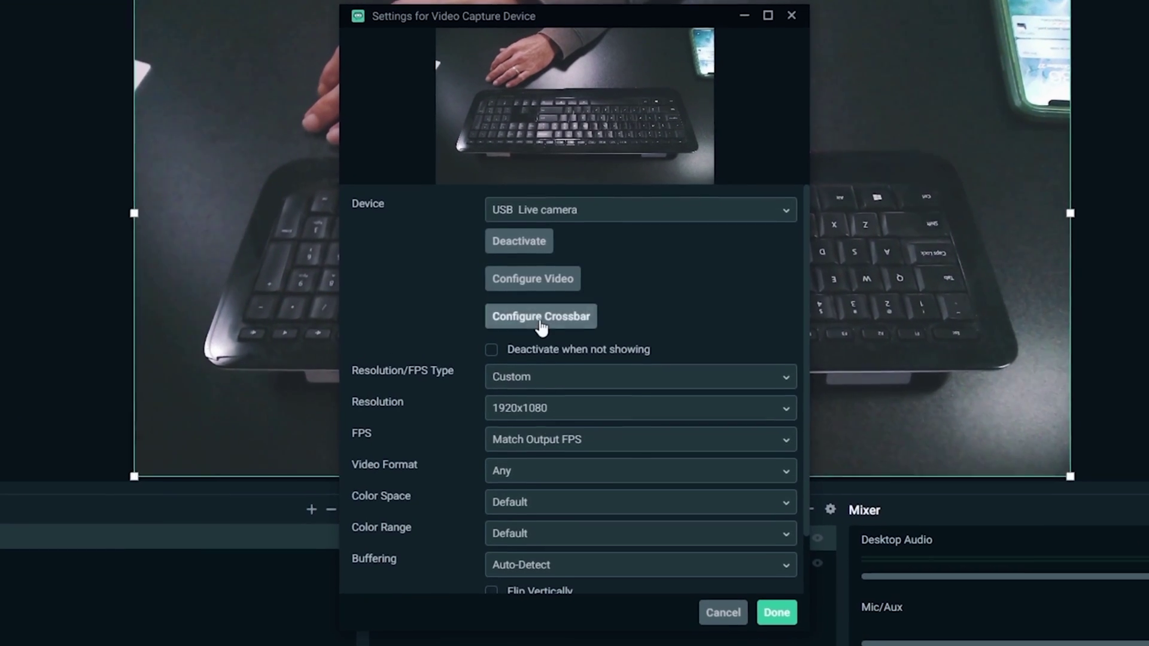
left_click(523, 278)
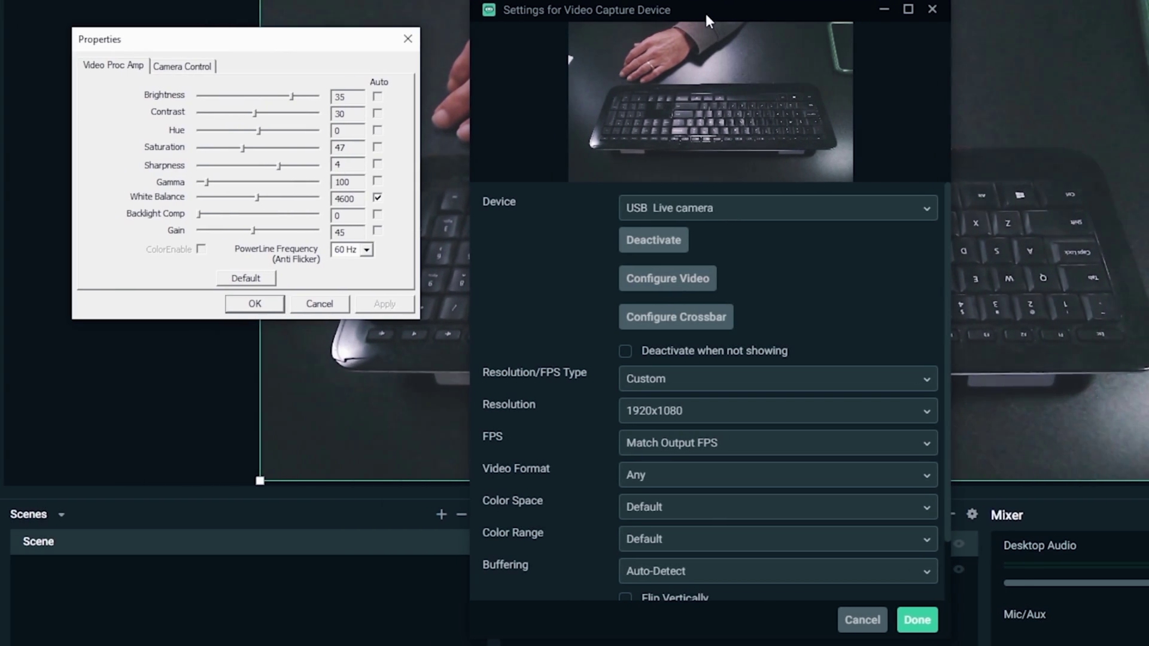
left_click_drag(706, 13, 1148, 0)
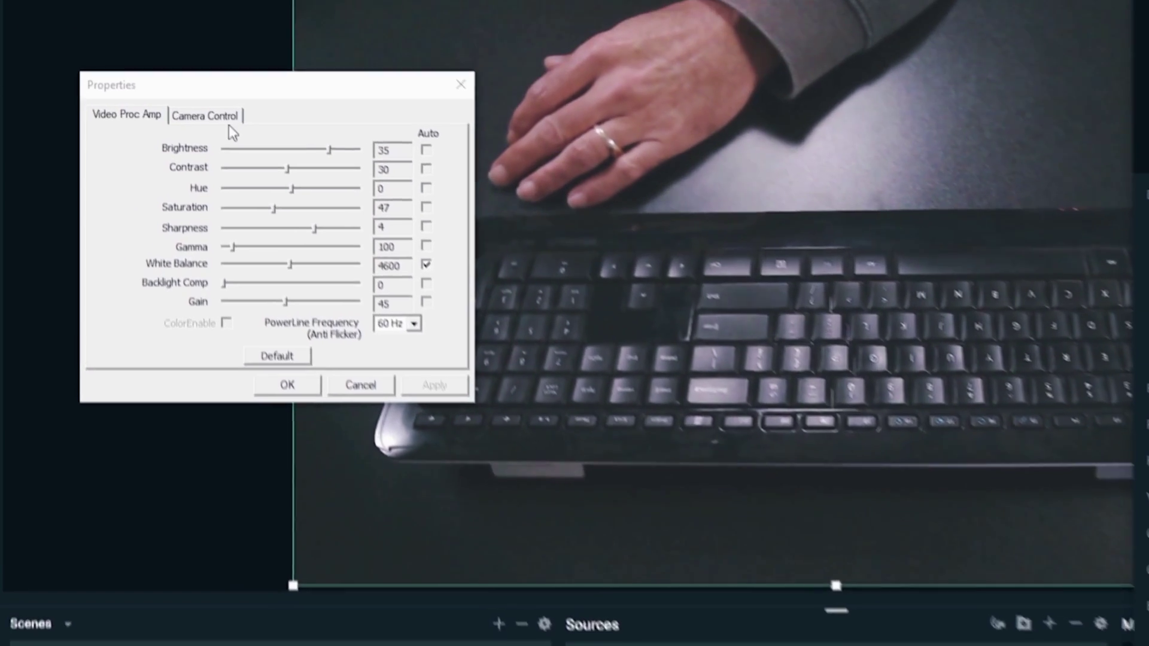
left_click(182, 65)
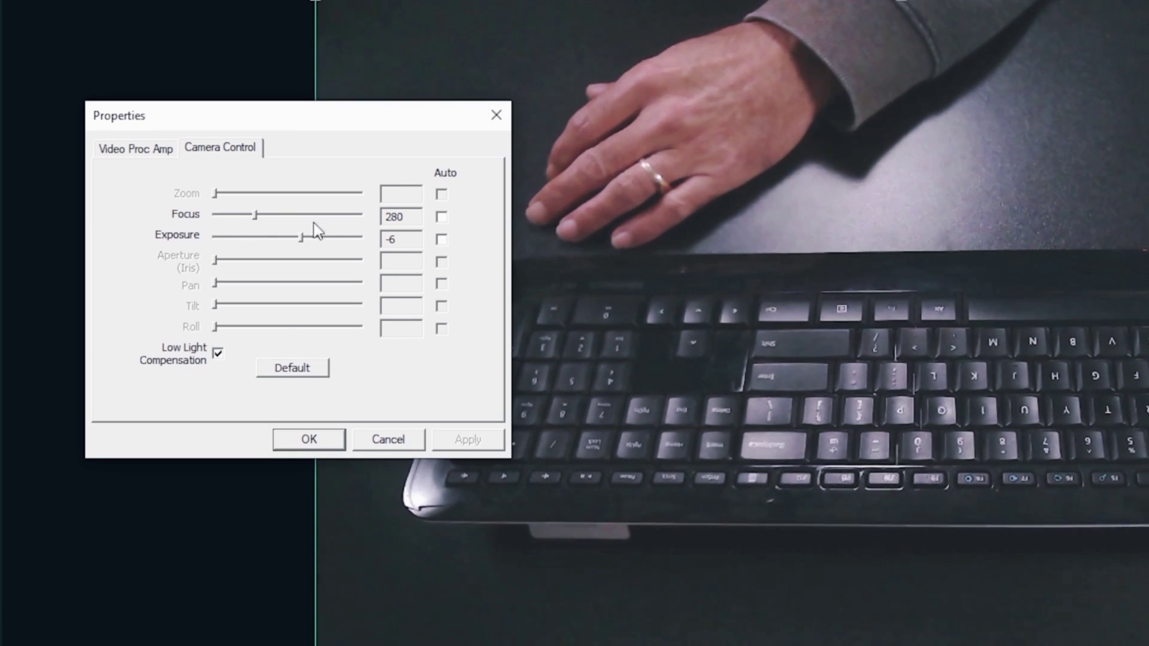
left_click(443, 219)
left_click_drag(253, 220, 244, 249)
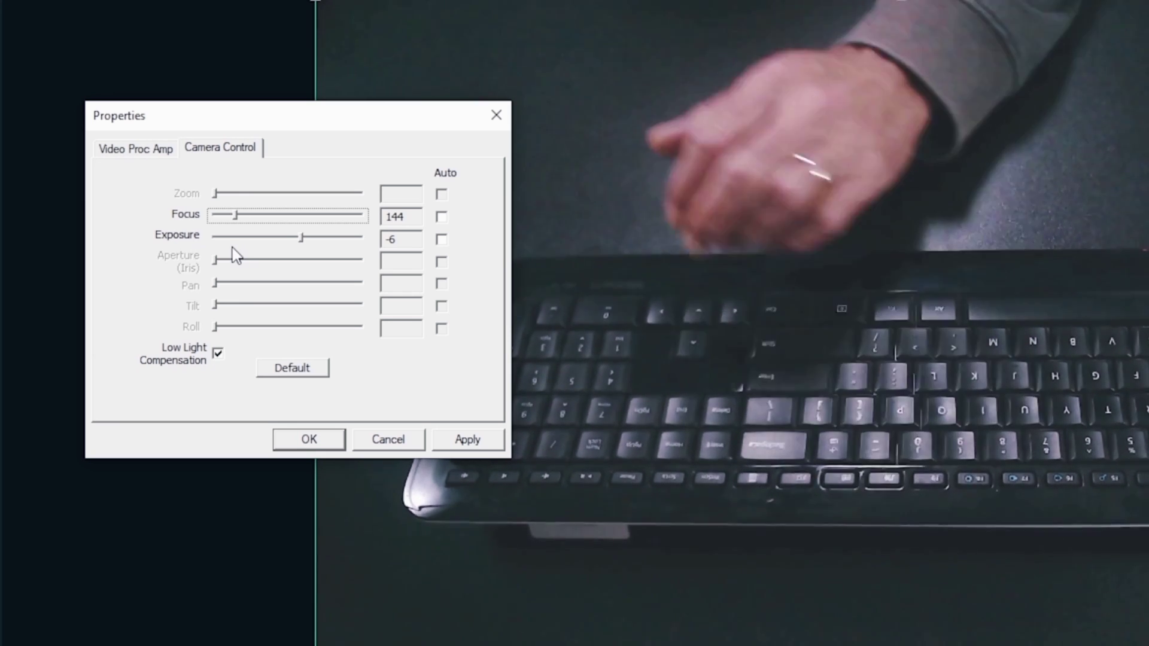
left_click_drag(300, 240, 315, 262)
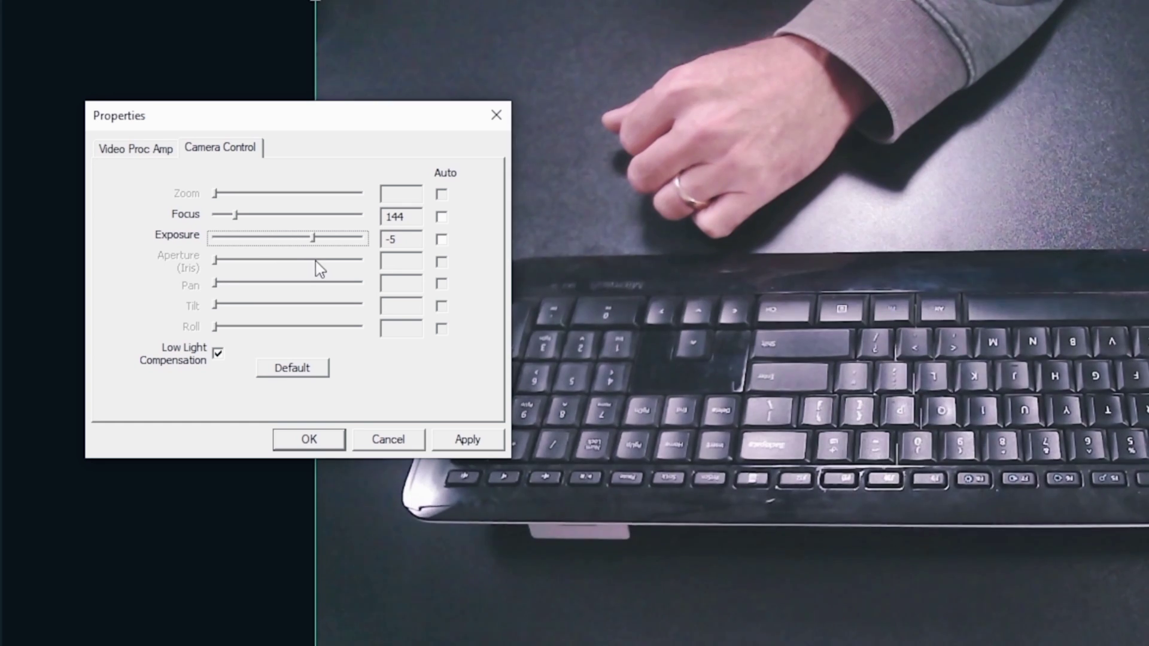
left_click_drag(536, 274, 313, 252)
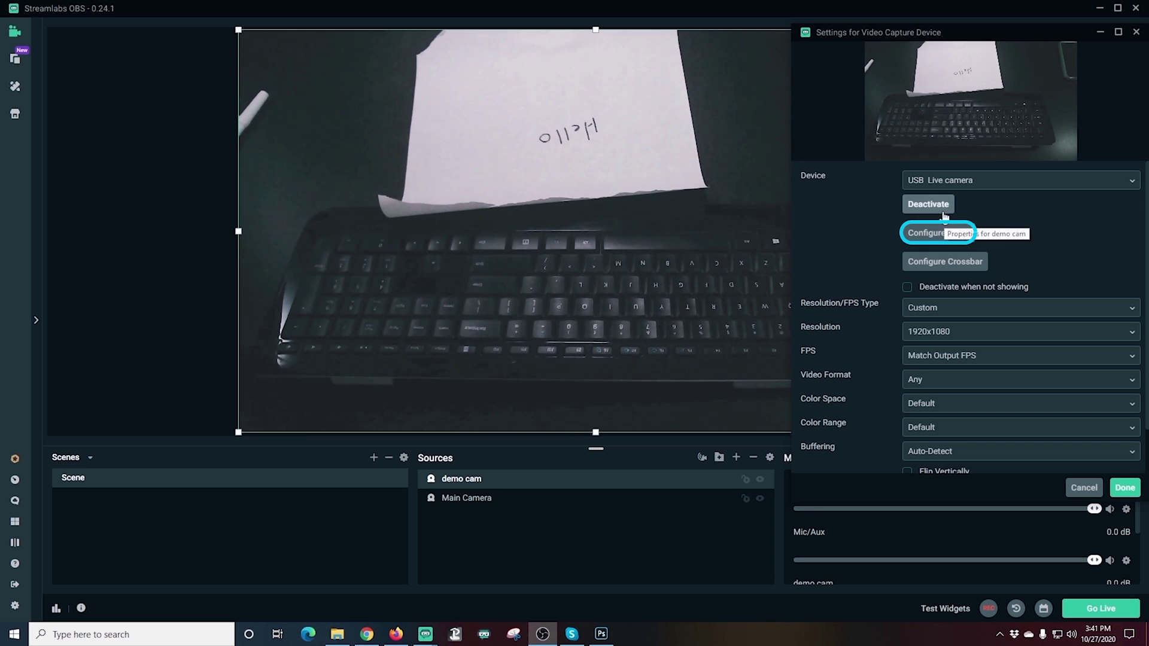
Reopen demo cam's Camera Control and adjust exposure to -6.
left_click(941, 236)
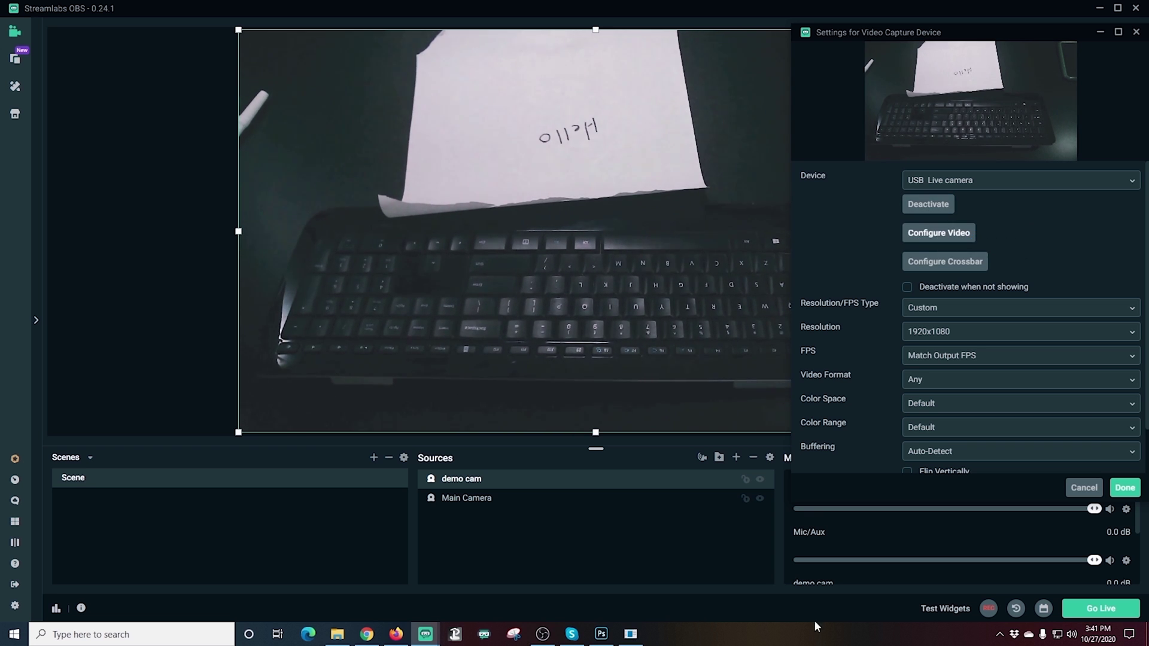
left_click(631, 636)
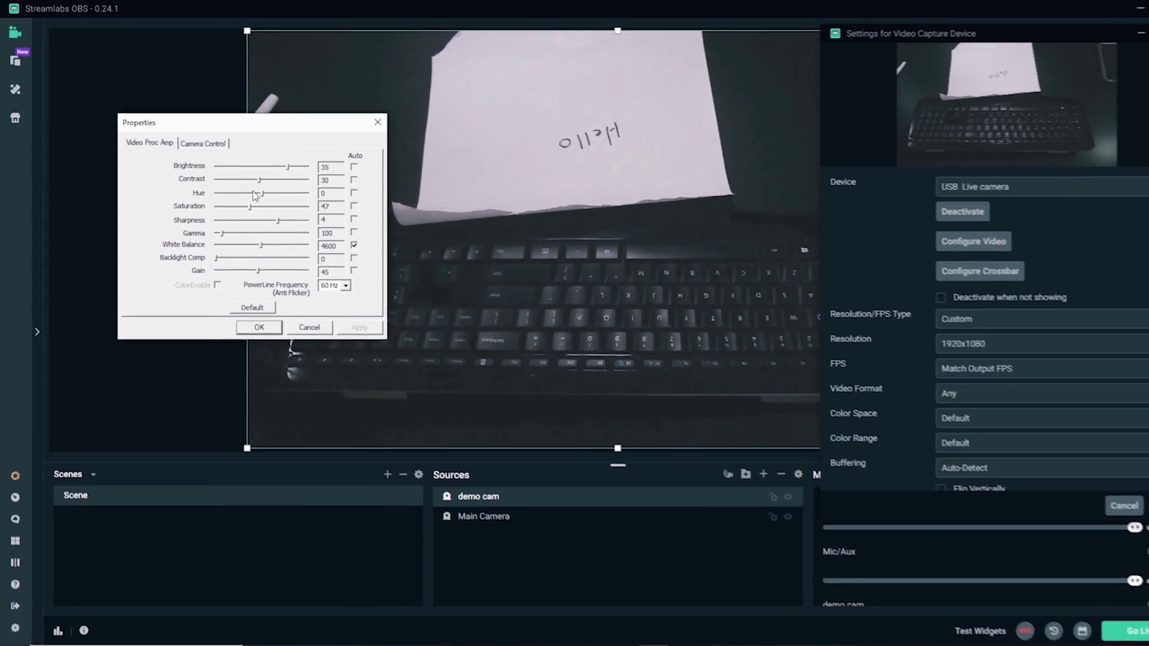
left_click_drag(250, 124, 205, 82)
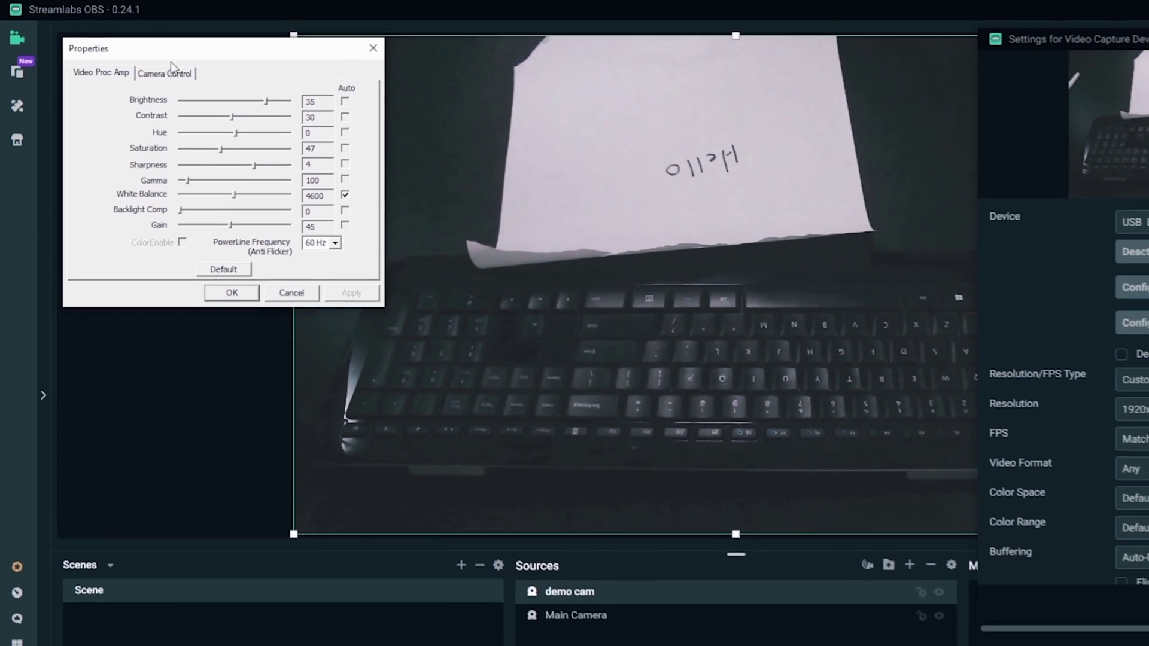
left_click(169, 106)
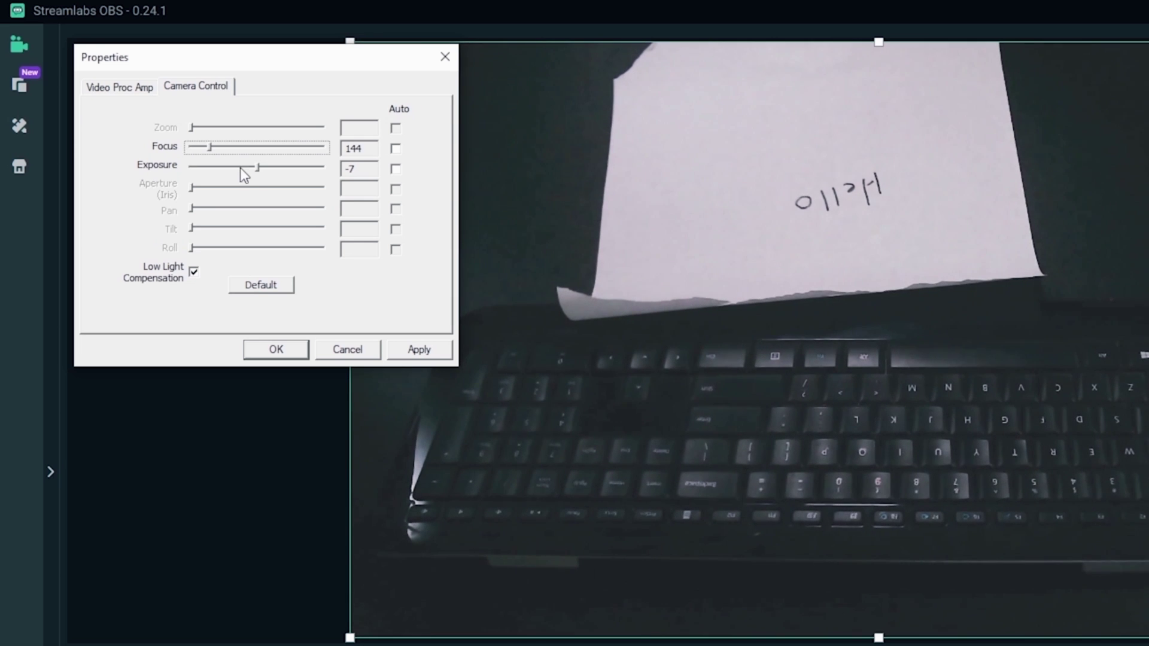
mouse_move(256, 170)
left_mouse_down()
mouse_move(232, 172)
mouse_move(269, 170)
left_mouse_up()
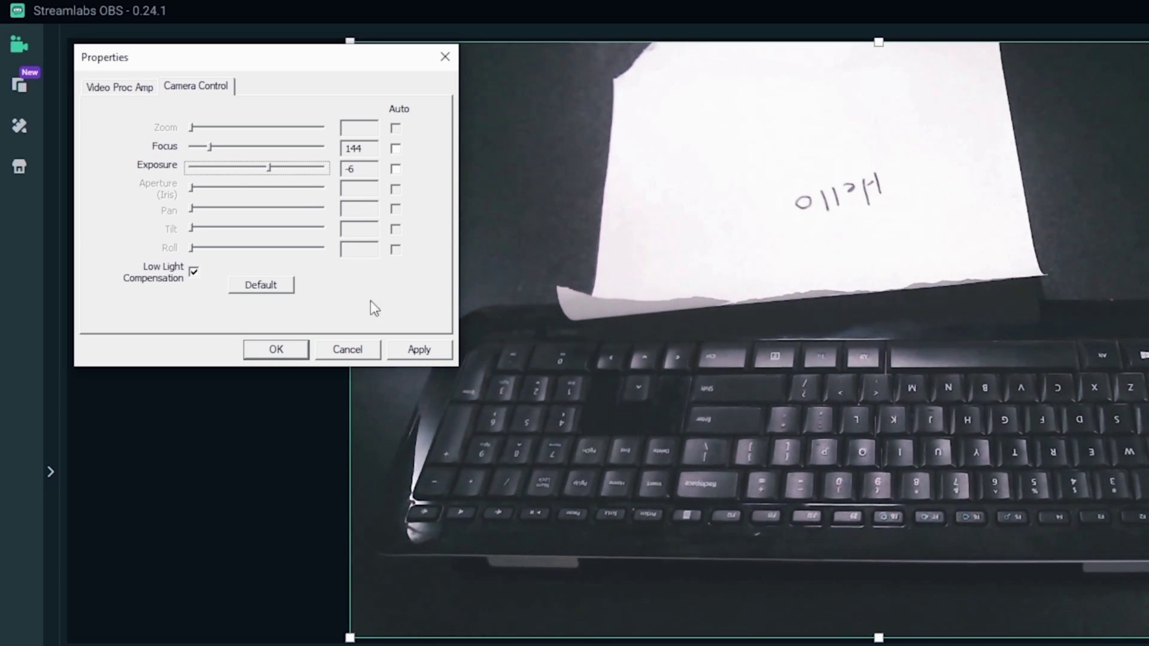
Set Video Proc Amp brightness to 13, contrast to 45 and sharpness to 3, then apply.
left_click(125, 88)
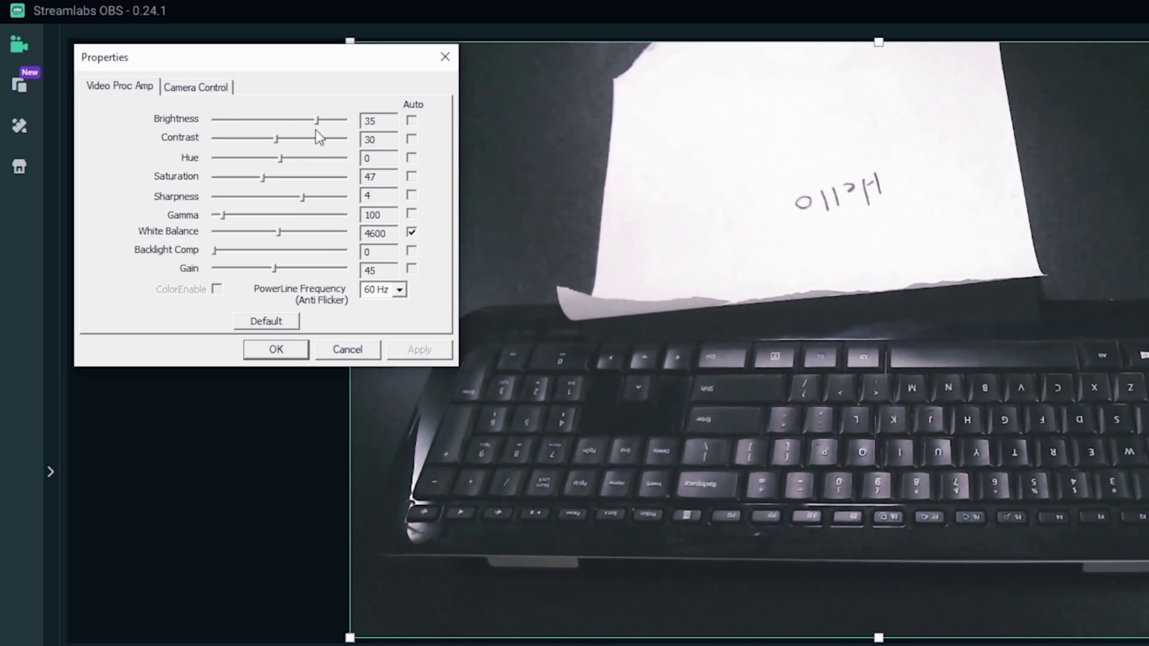
left_click_drag(317, 121, 294, 123)
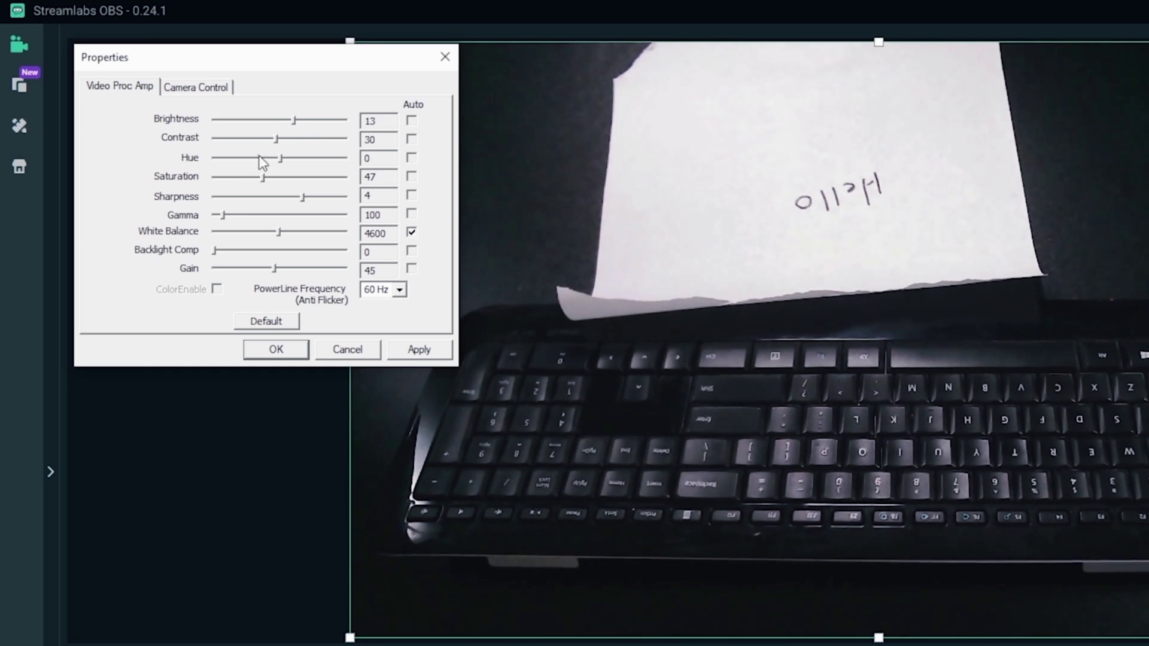
left_click_drag(276, 139, 308, 149)
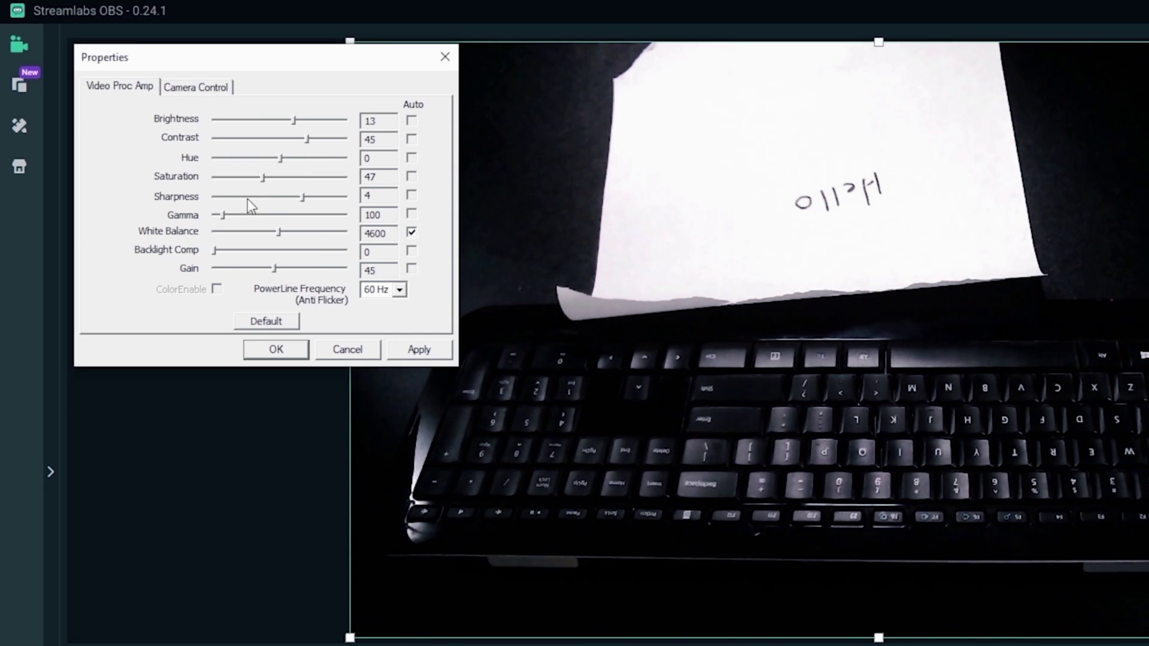
left_click_drag(299, 199, 288, 199)
left_click(277, 350)
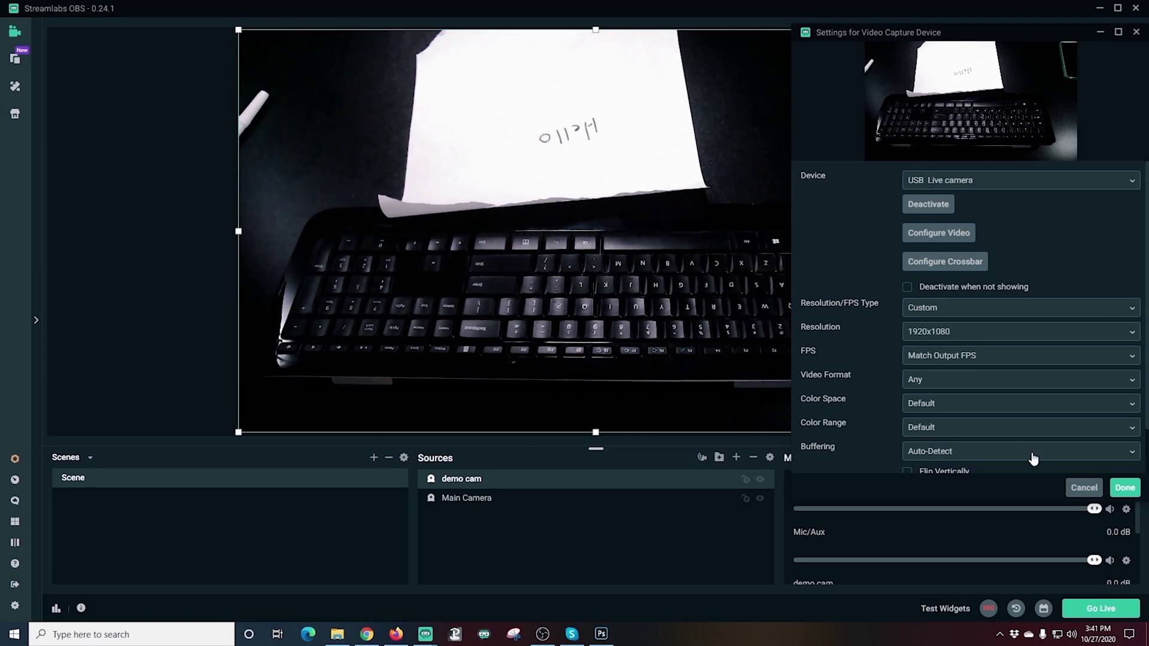
Close demo cam's settings and flip its image both horizontally and vertically.
left_click(1118, 488)
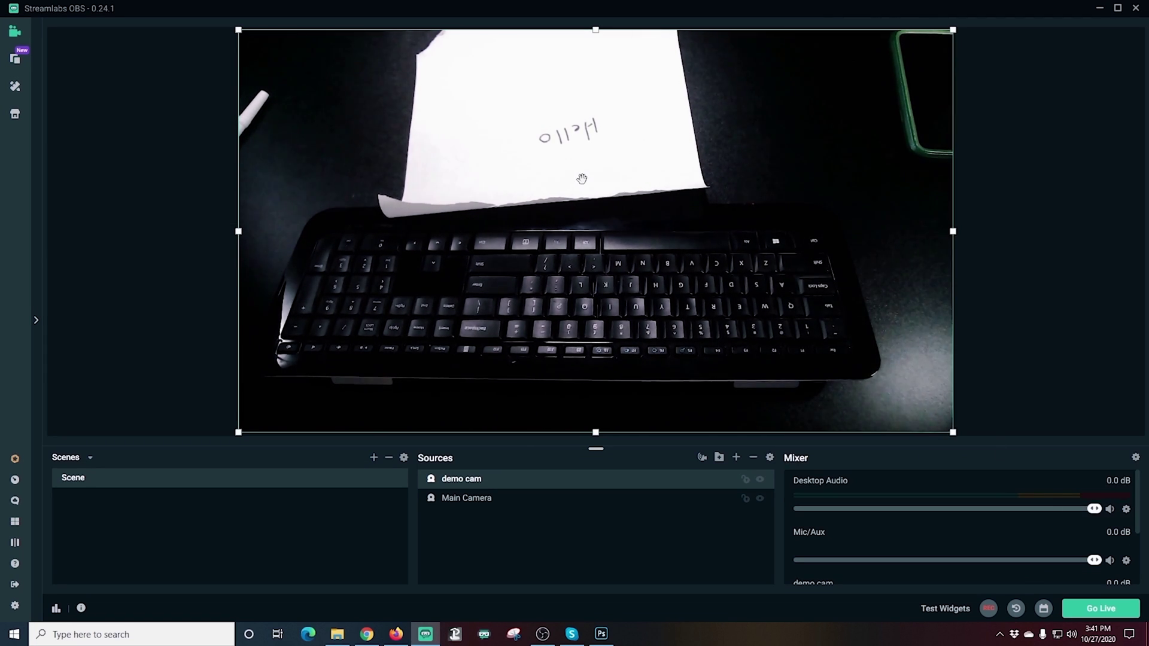
right_click(582, 178)
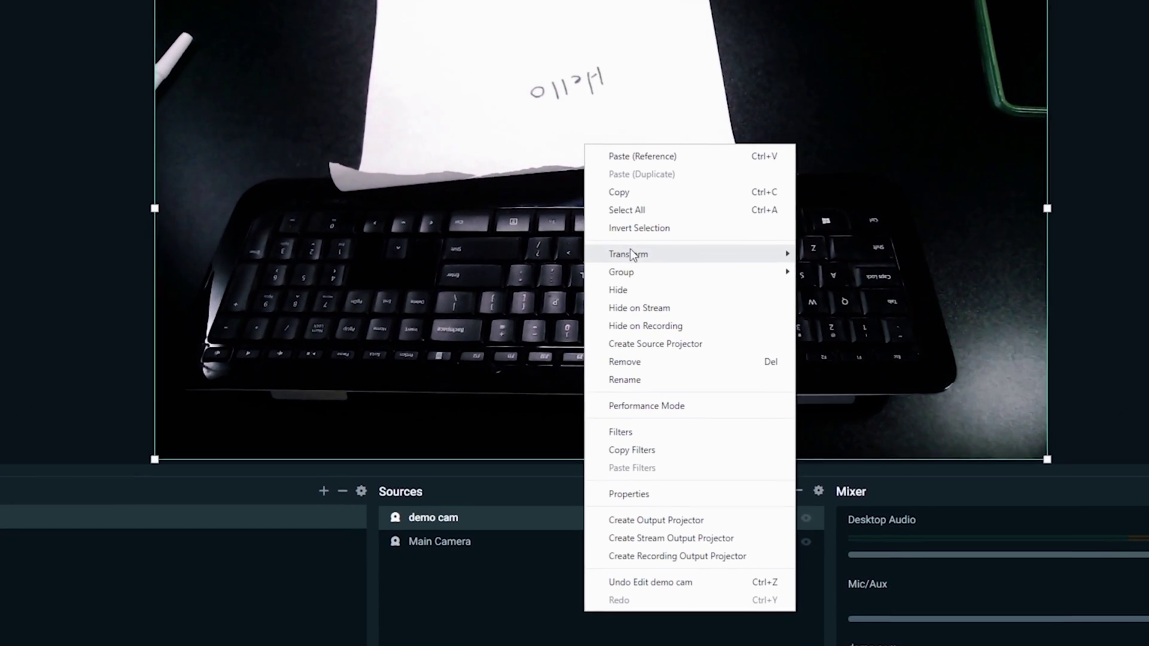
mouse_move(631, 253)
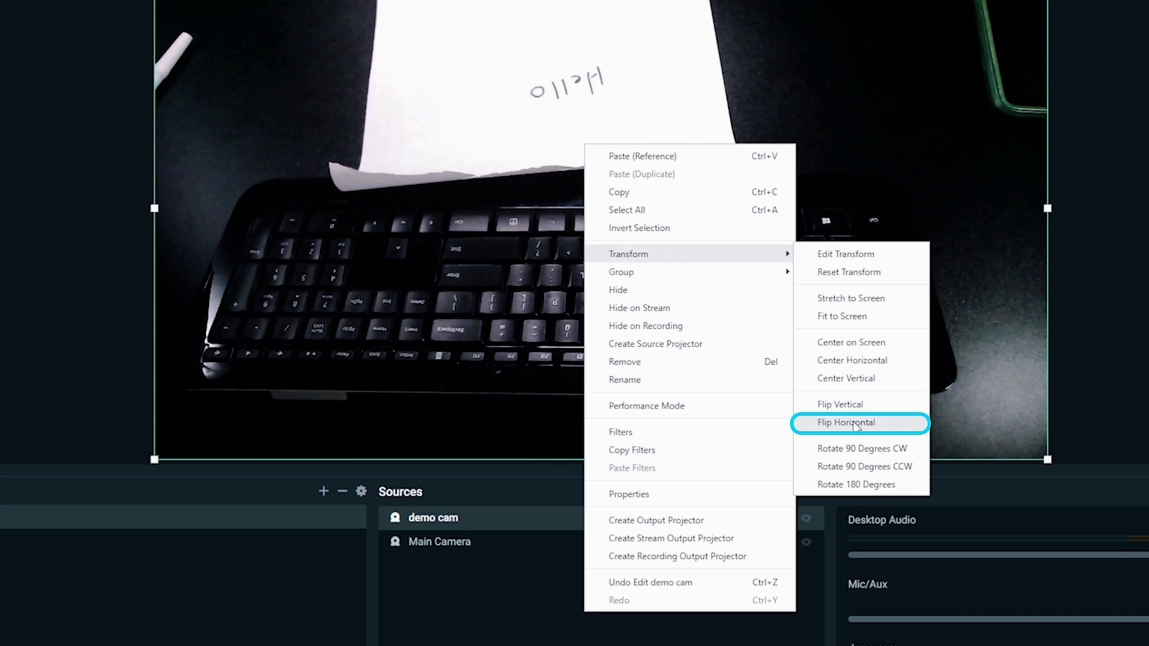
left_click(856, 425)
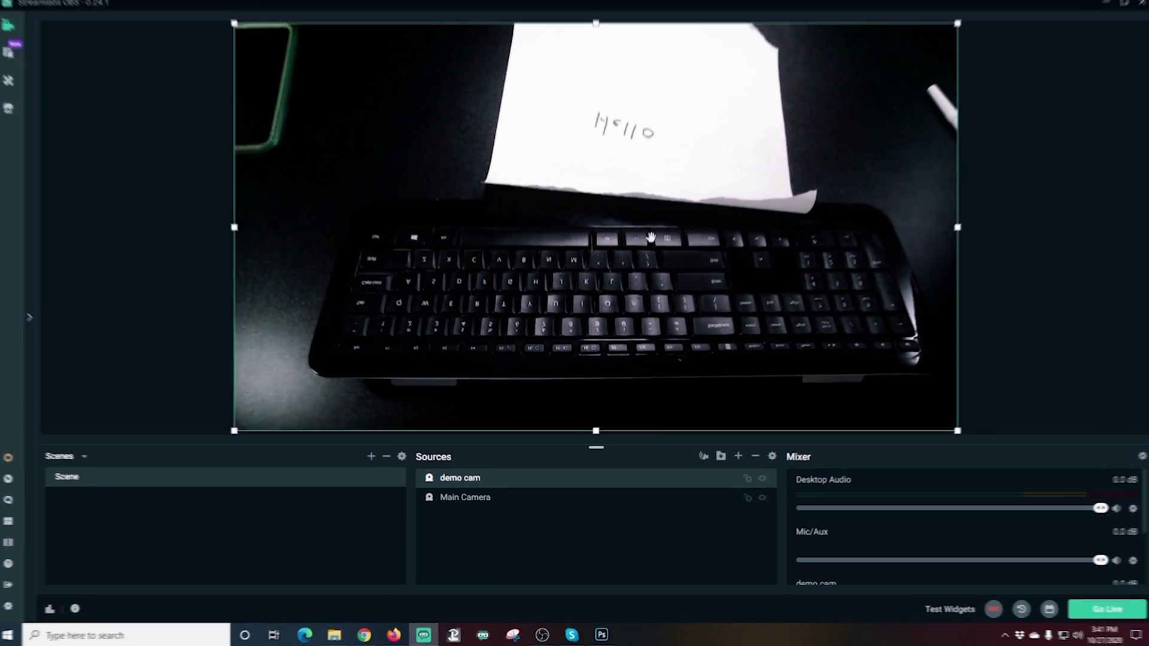
right_click(654, 242)
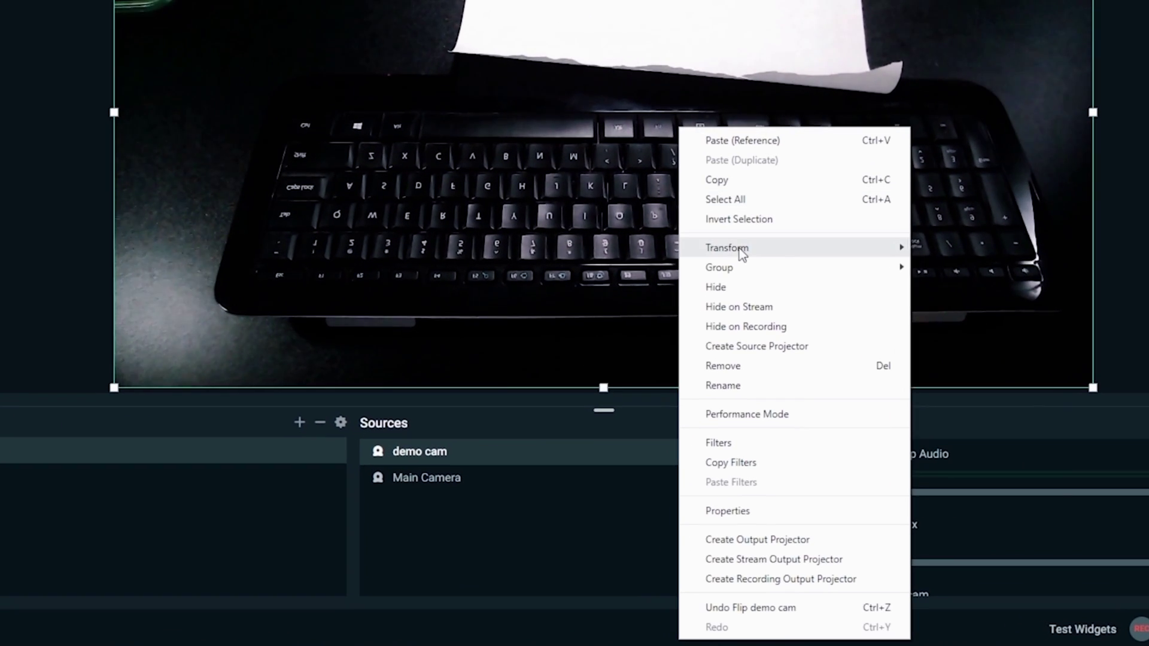
mouse_move(742, 253)
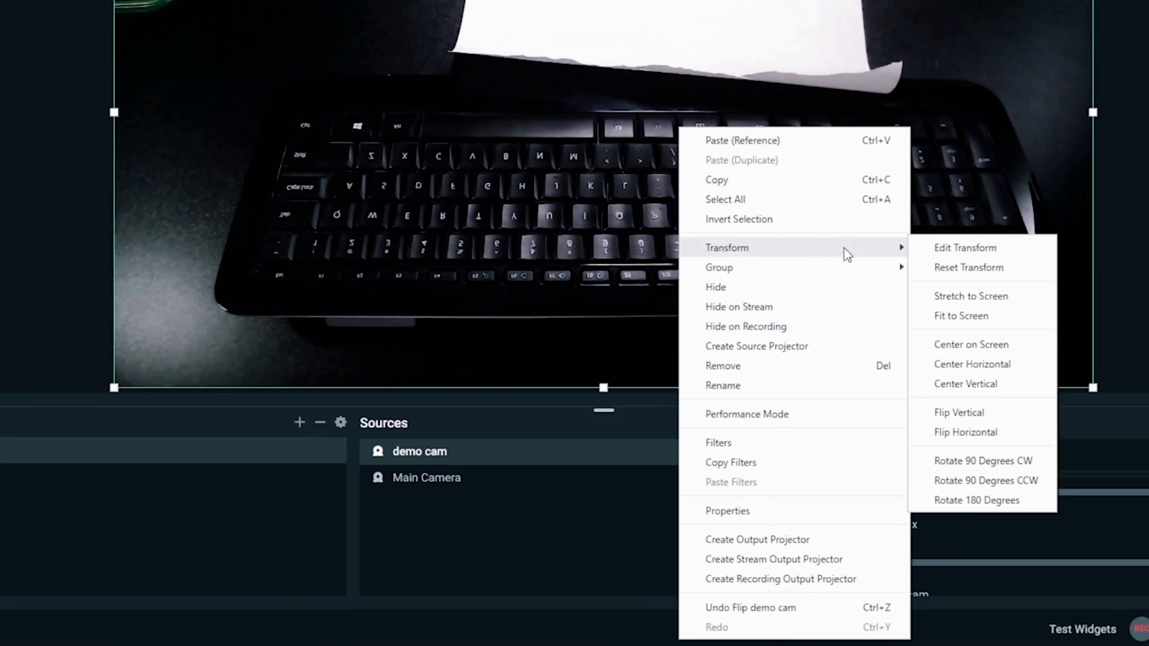
left_click(955, 408)
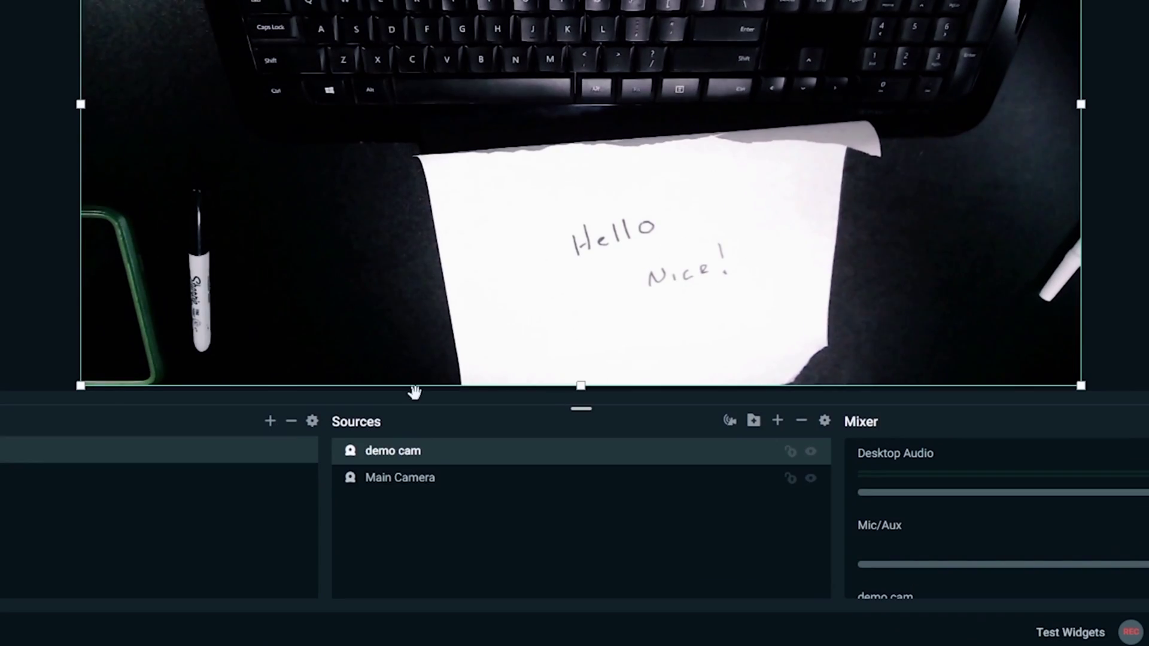
Move Main Camera above demo cam in Sources and shrink it into a bottom-right inset.
left_click(506, 502)
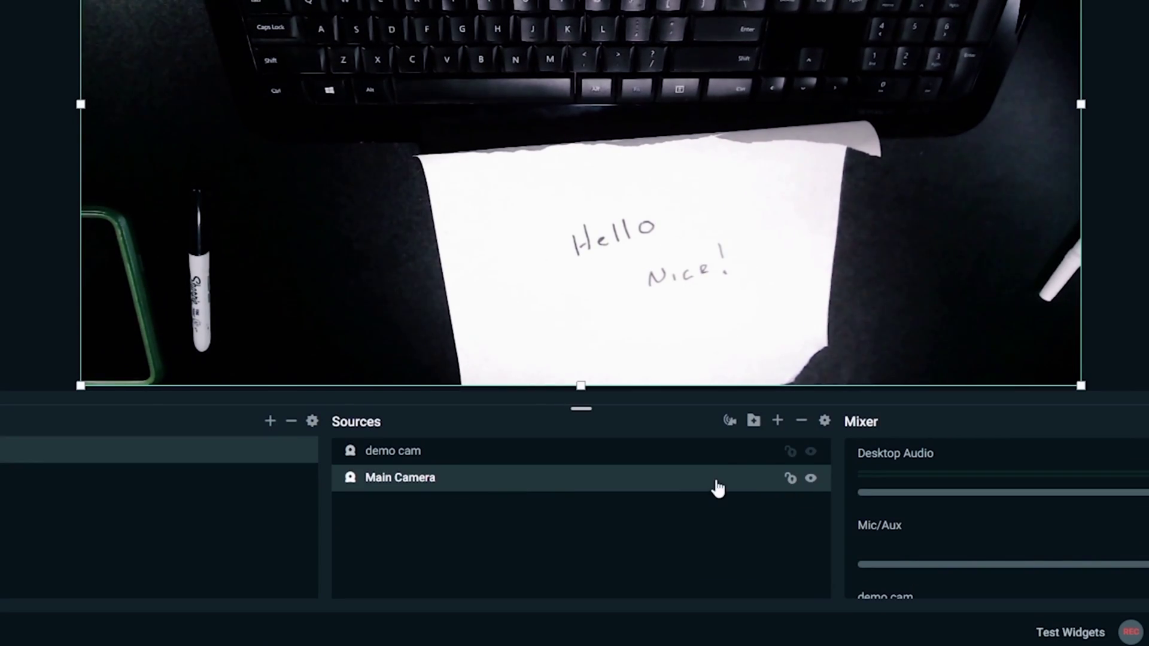
left_click_drag(718, 488, 706, 453)
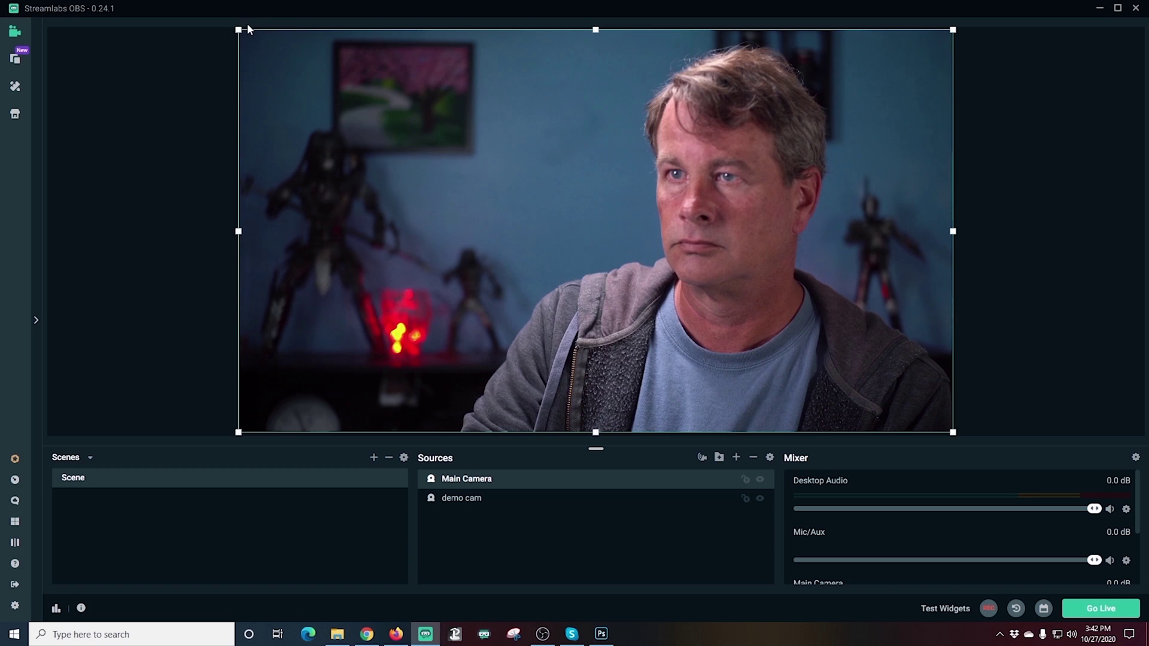
left_click_drag(249, 30, 579, 211)
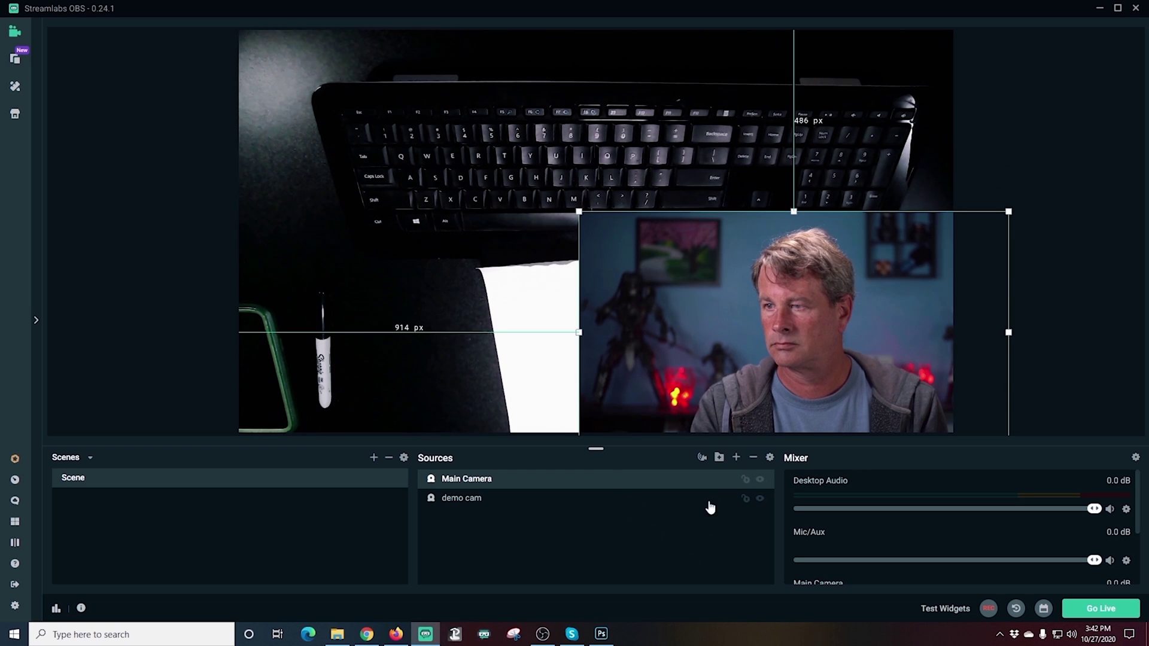
left_click_drag(578, 332, 794, 359)
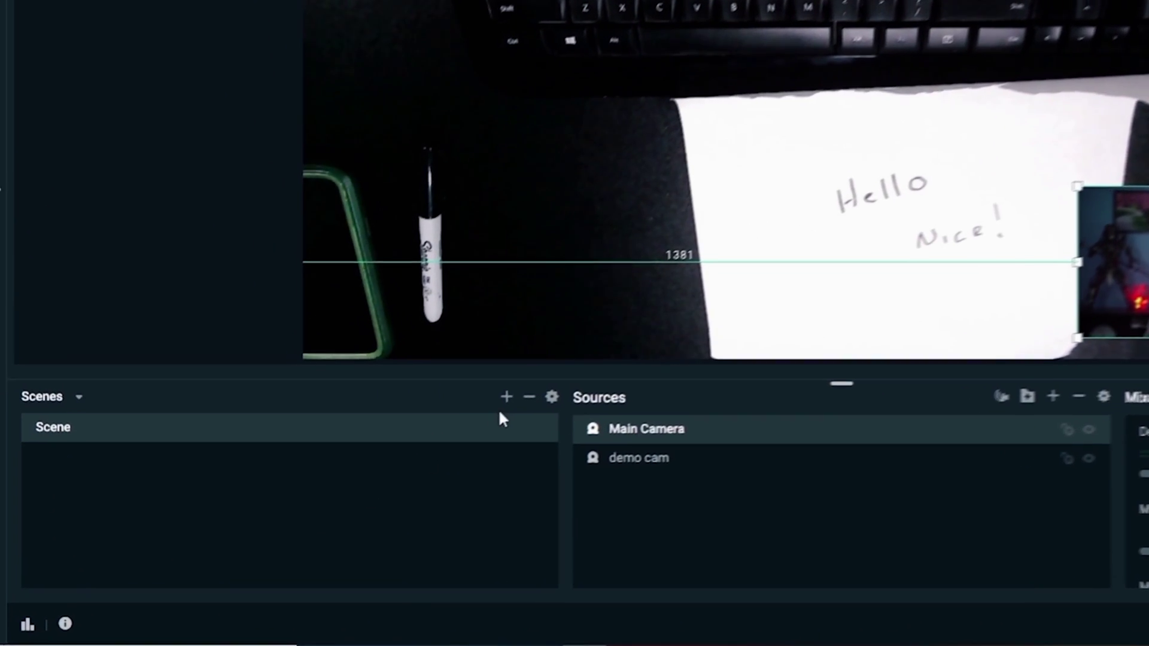
Create a new scene named 'main camera'.
left_click(507, 397)
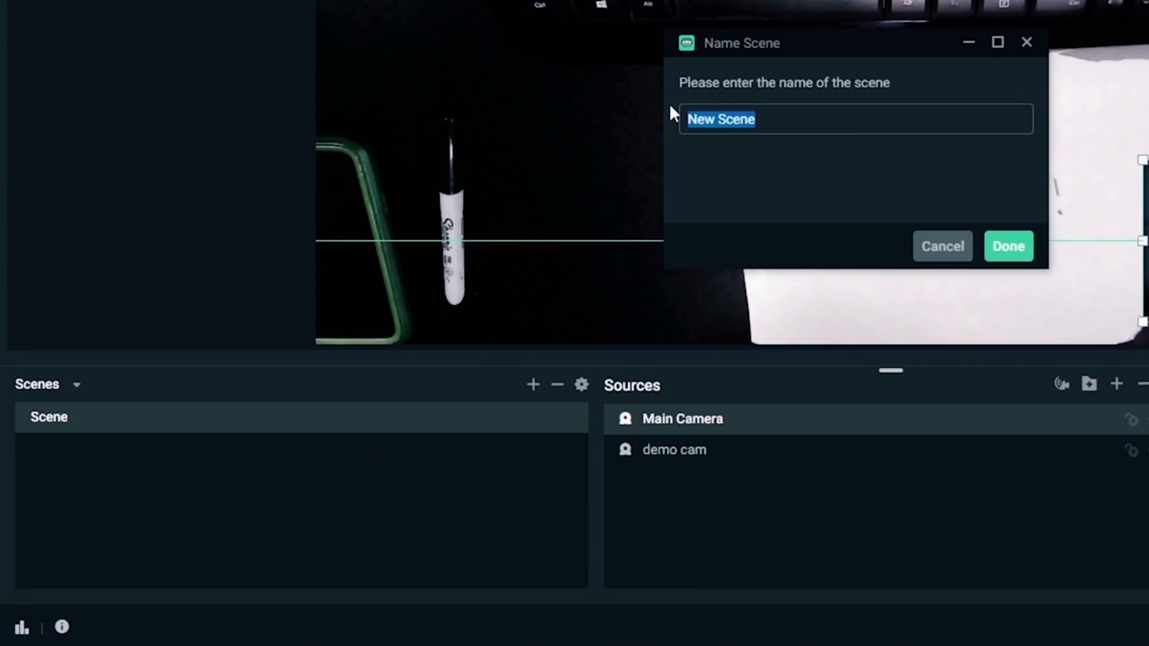
type("main camera")
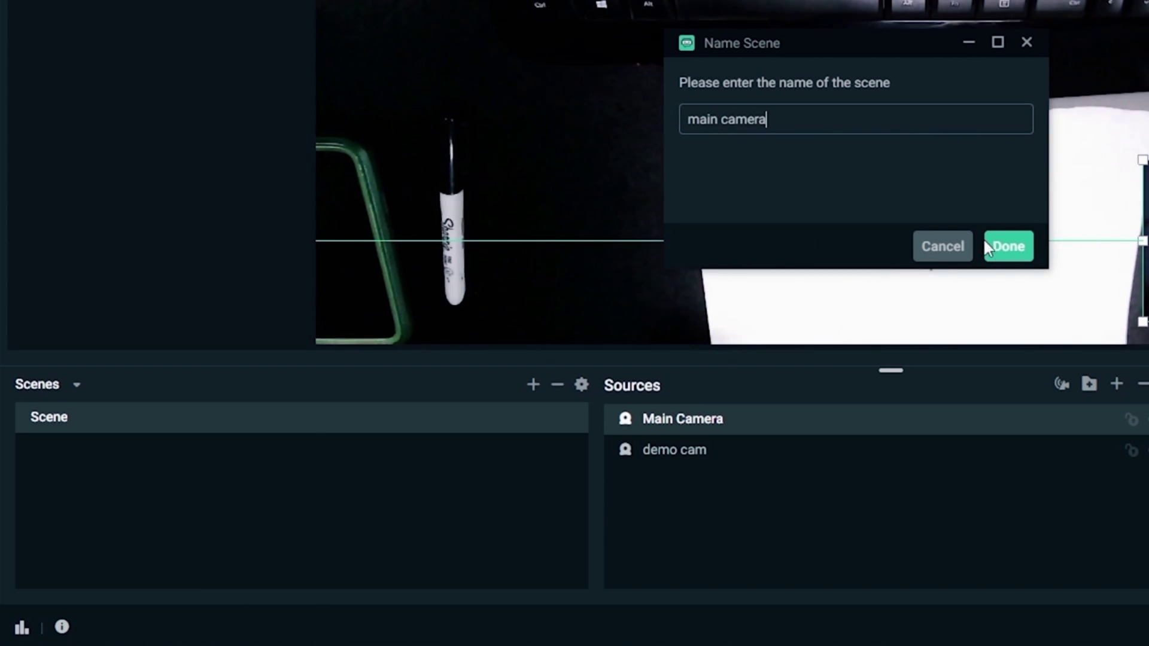
left_click(989, 246)
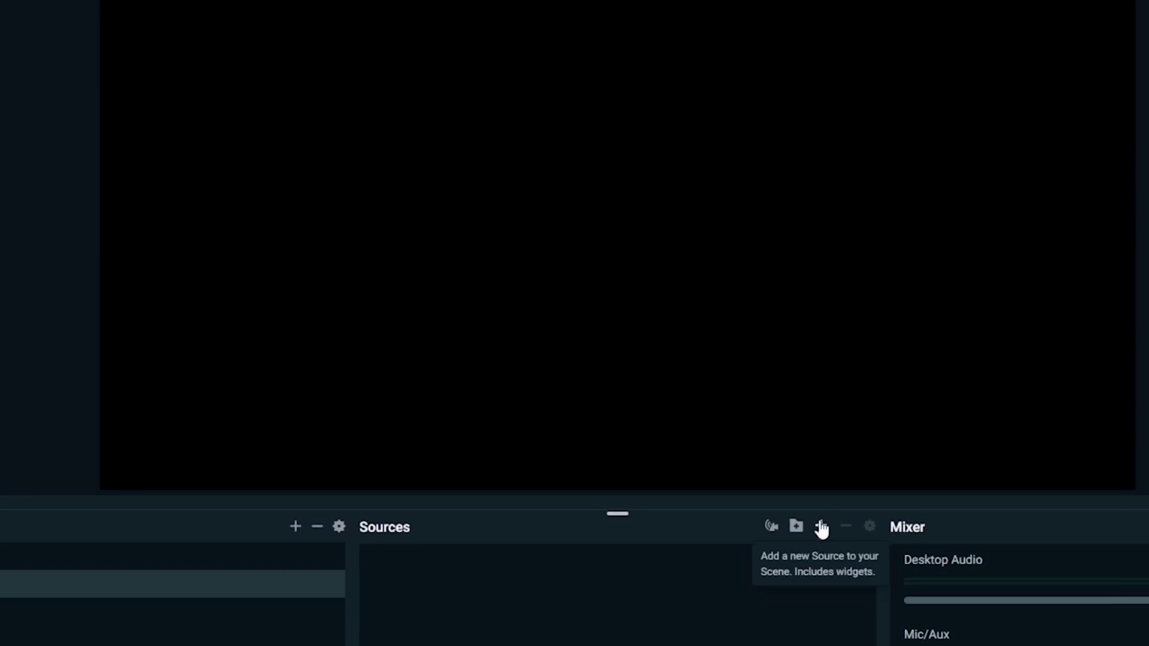
Add the existing Main Camera source to the scene, then begin another new scene.
left_click(821, 527)
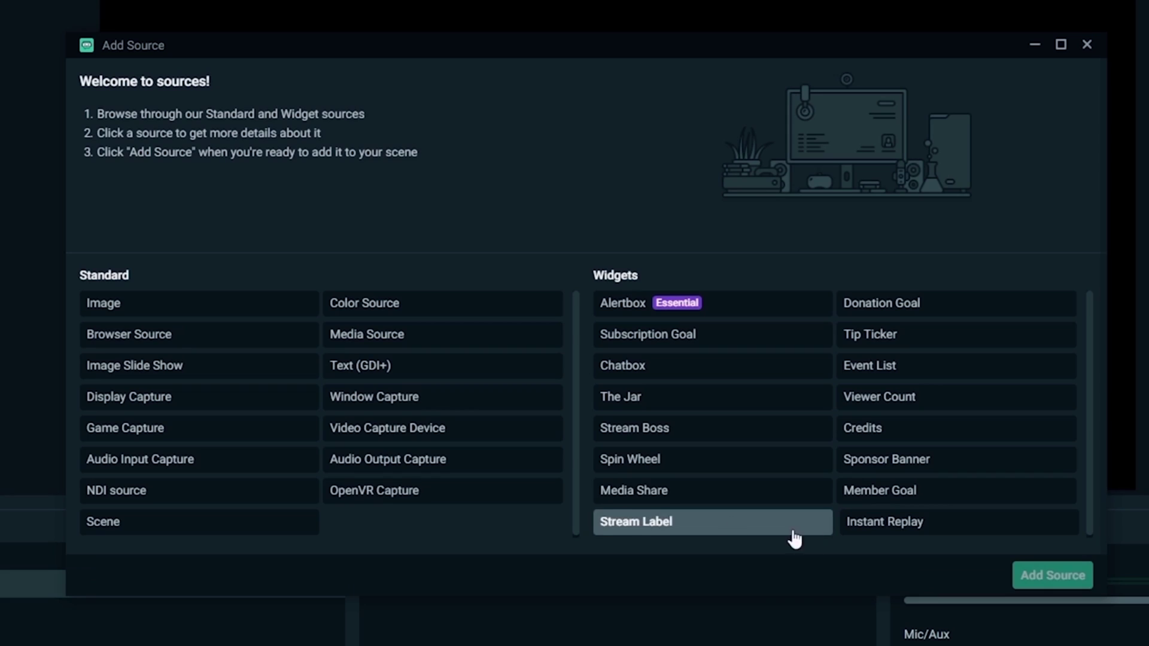
left_click(337, 436)
left_click(1044, 576)
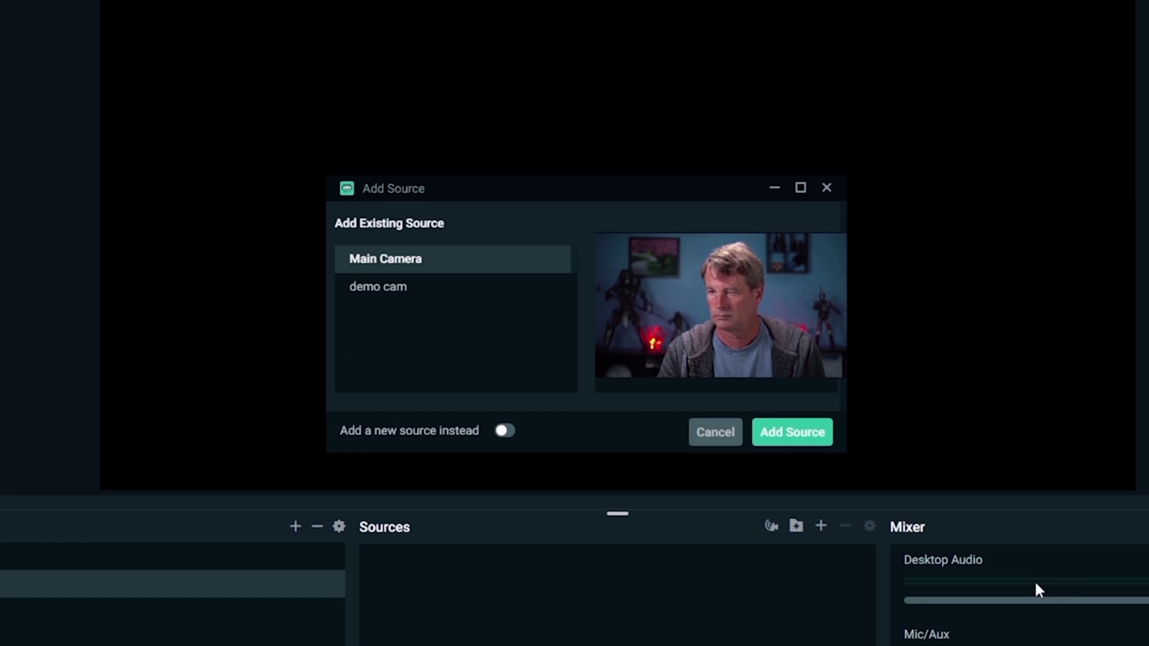
left_click(793, 439)
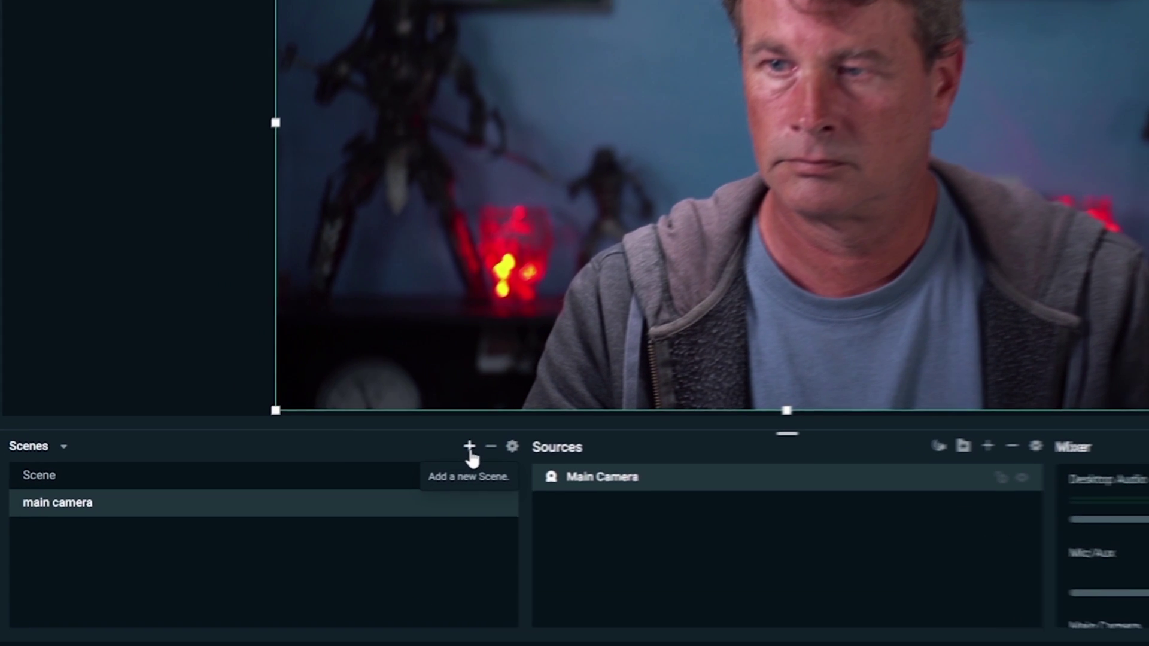
left_click(470, 448)
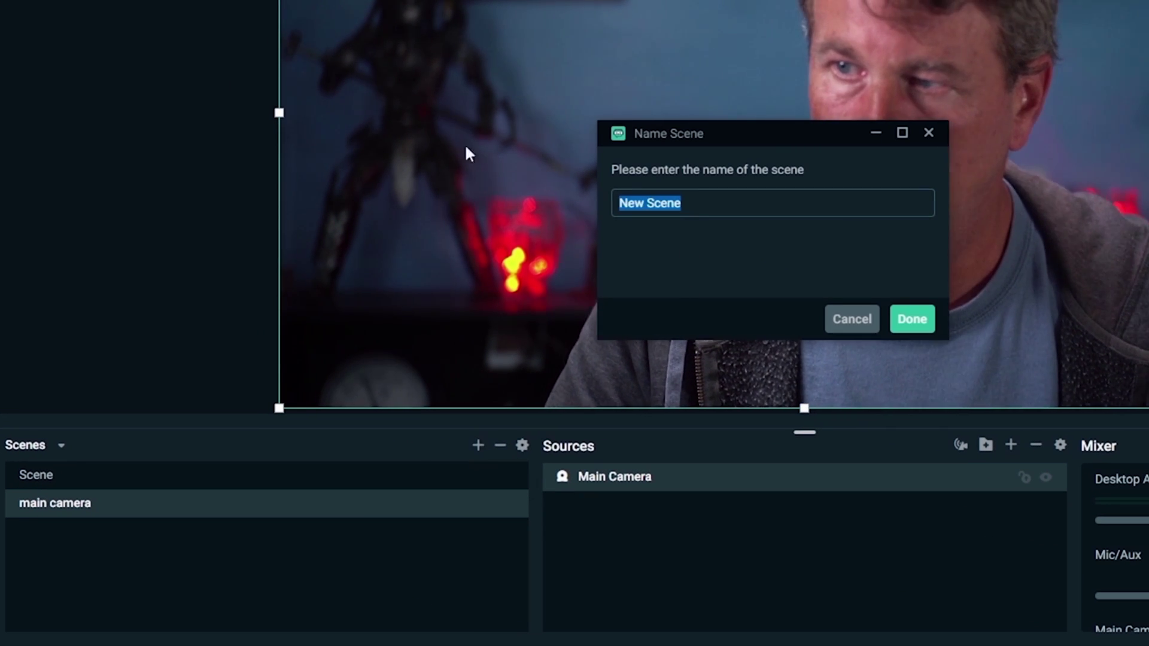
Create the Demo Cam scene with the existing demo cam video capture source, checking it against the main camera scene.
type("Demo Cam")
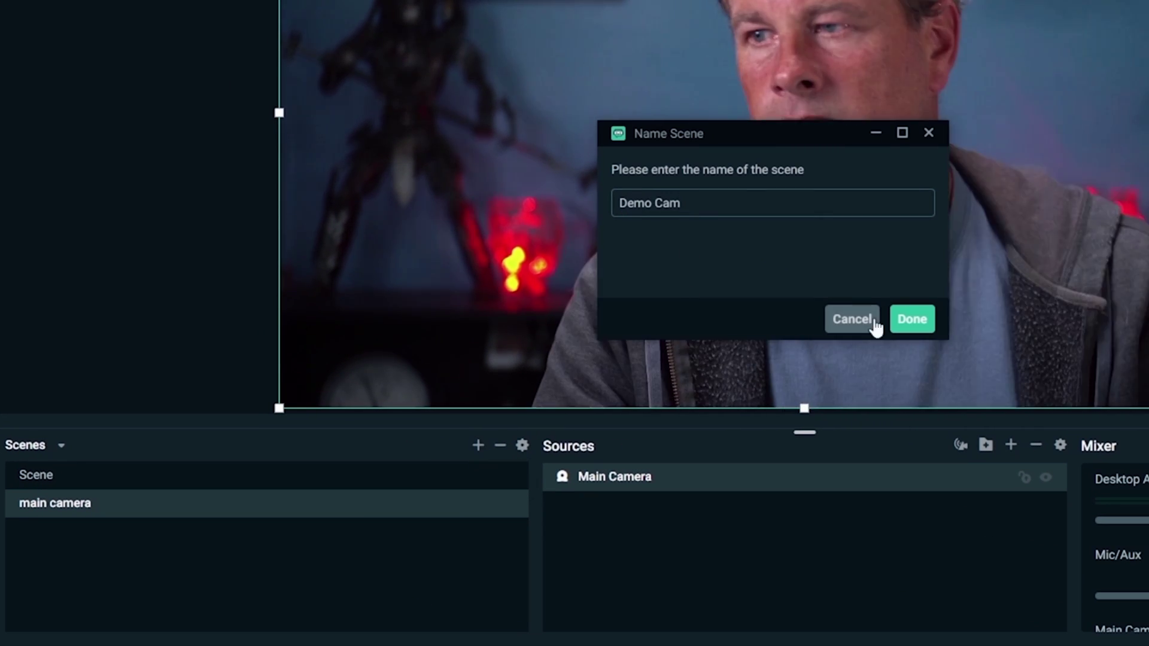
left_click(909, 320)
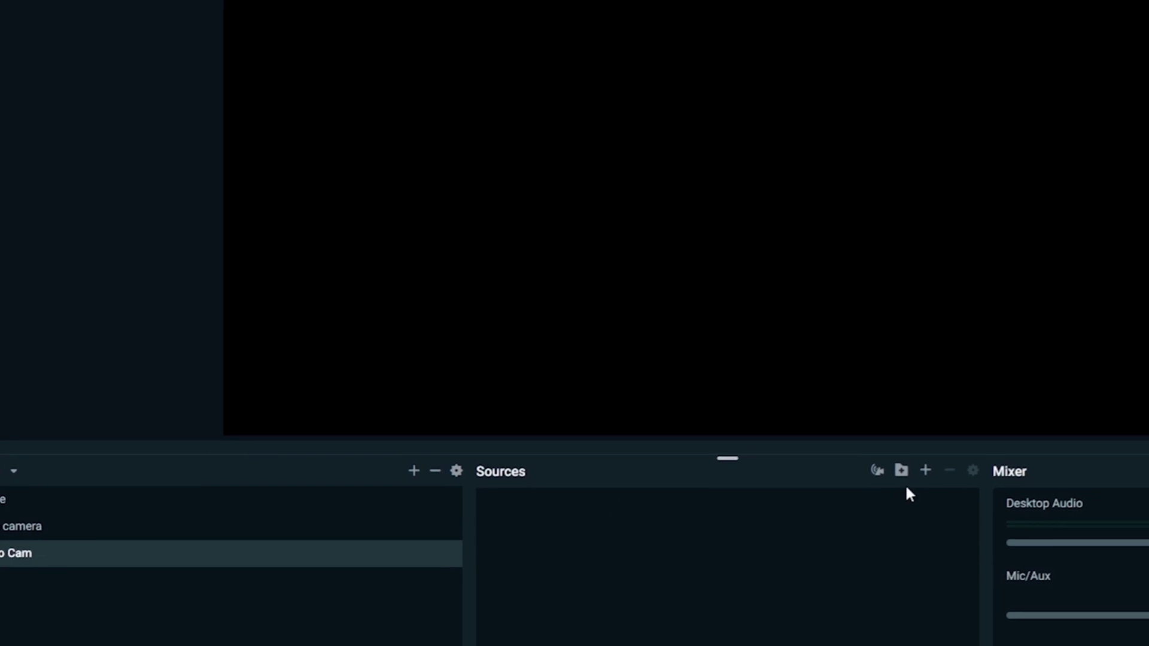
left_click(925, 471)
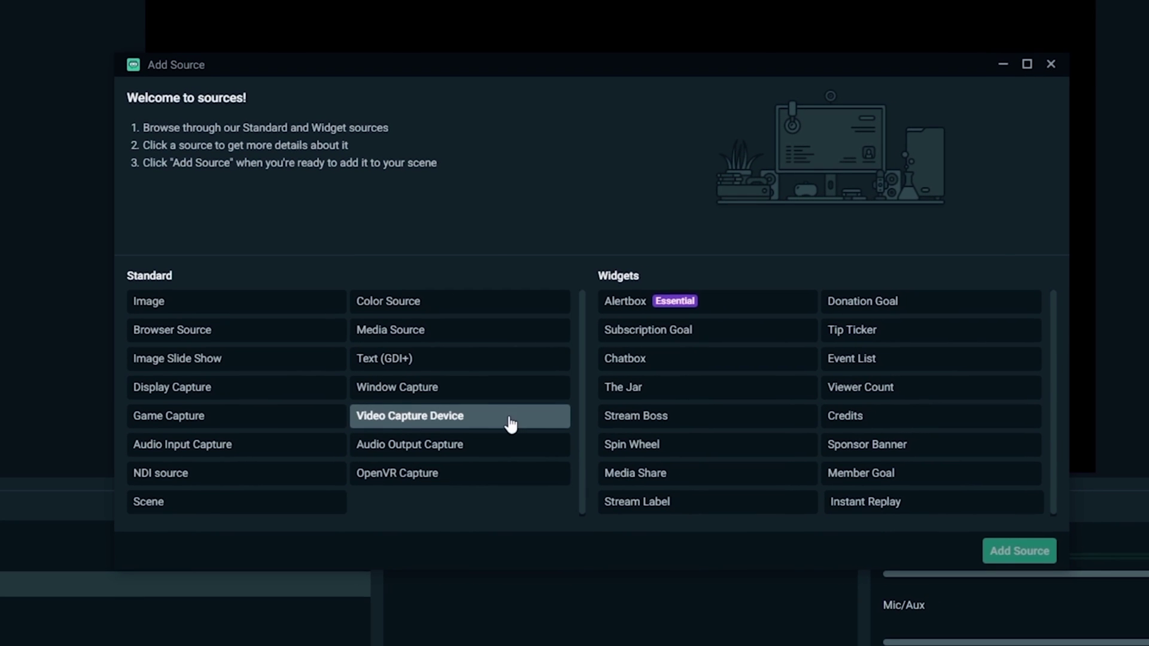
left_click(434, 423)
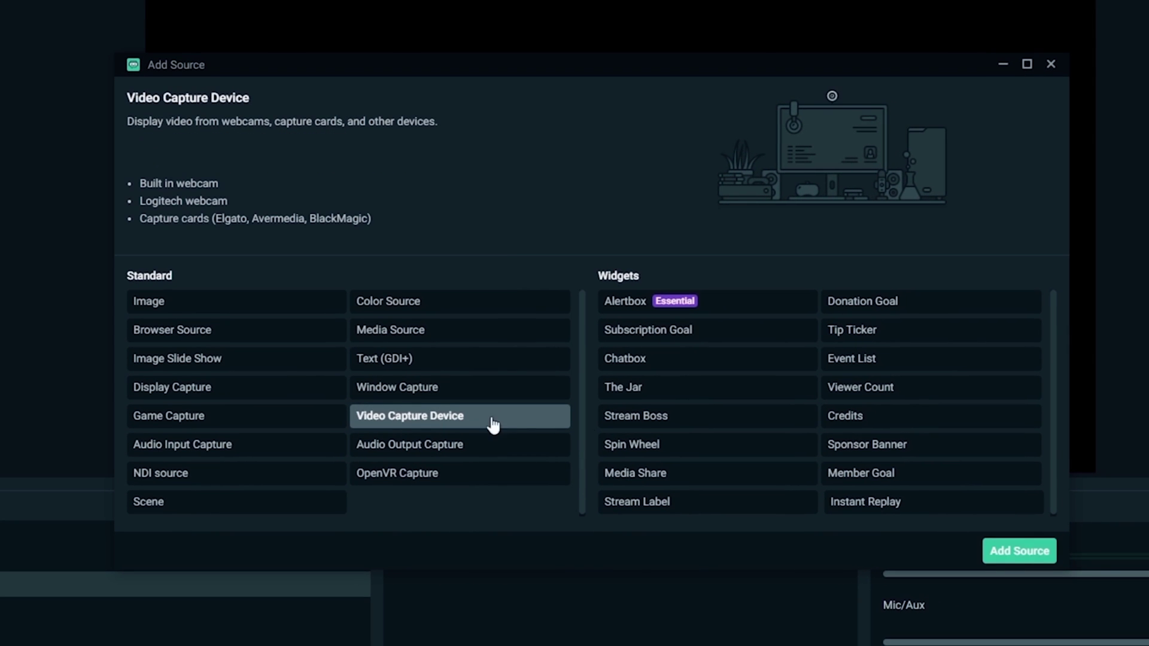
left_click(1001, 552)
left_click(418, 287)
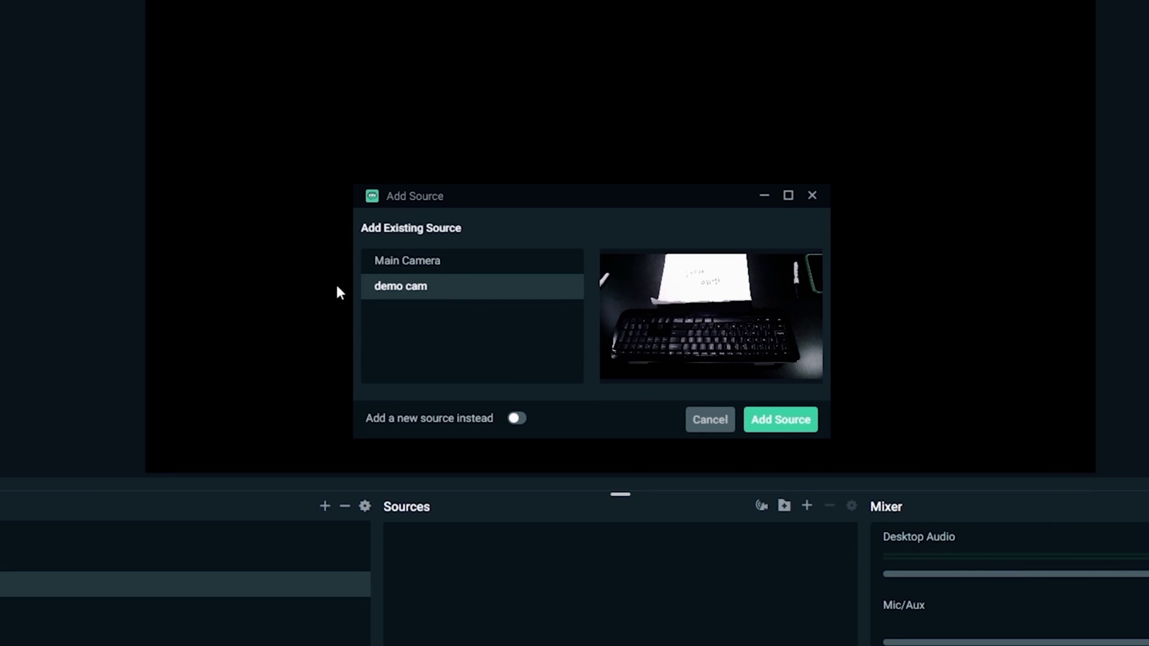
left_click(781, 419)
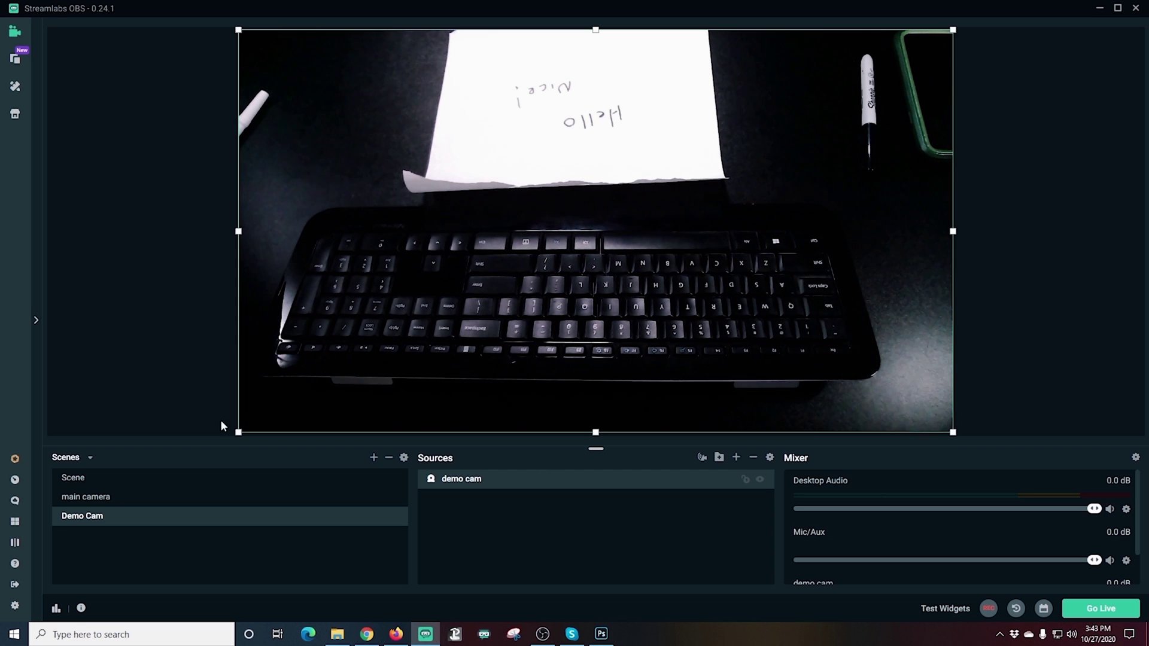
left_click(135, 501)
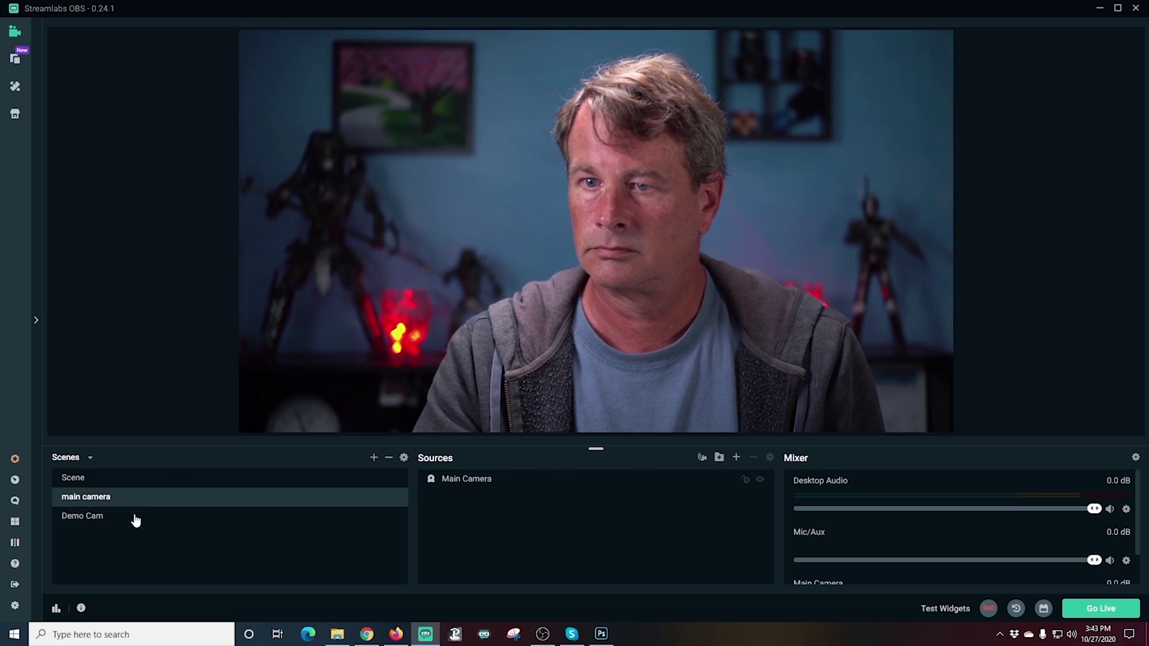
left_click(135, 518)
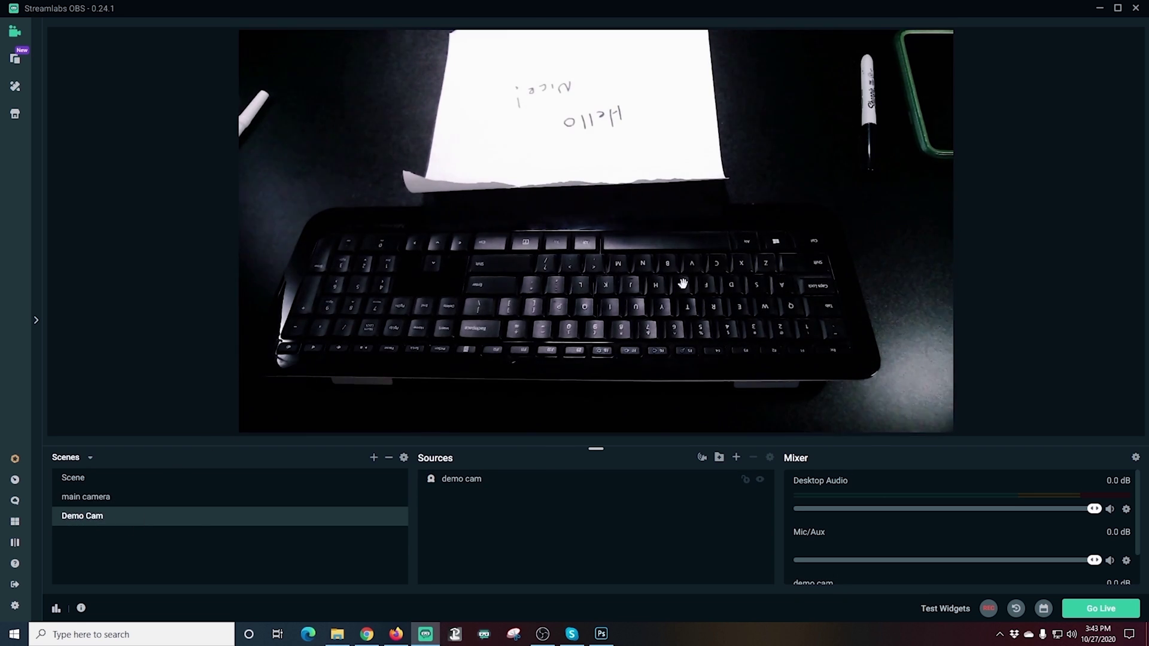
Apply Transform > Flip Vertical and then Flip Horizontal to the demo cam source.
right_click(683, 283)
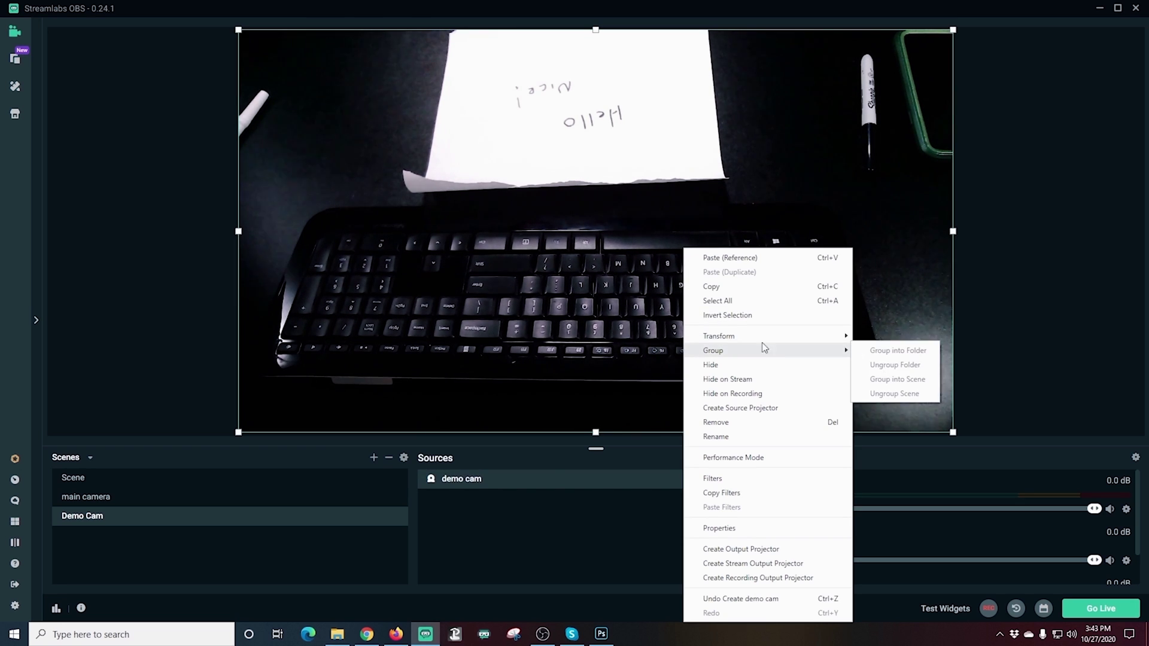
mouse_move(769, 340)
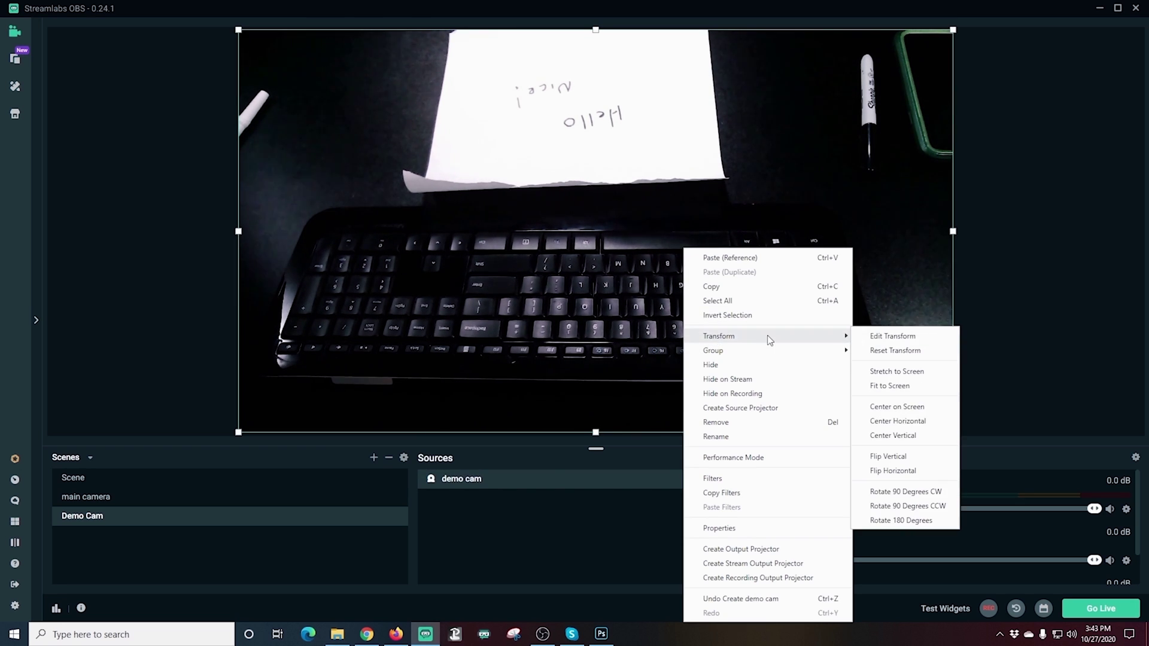
left_click(899, 460)
right_click(676, 285)
mouse_move(789, 340)
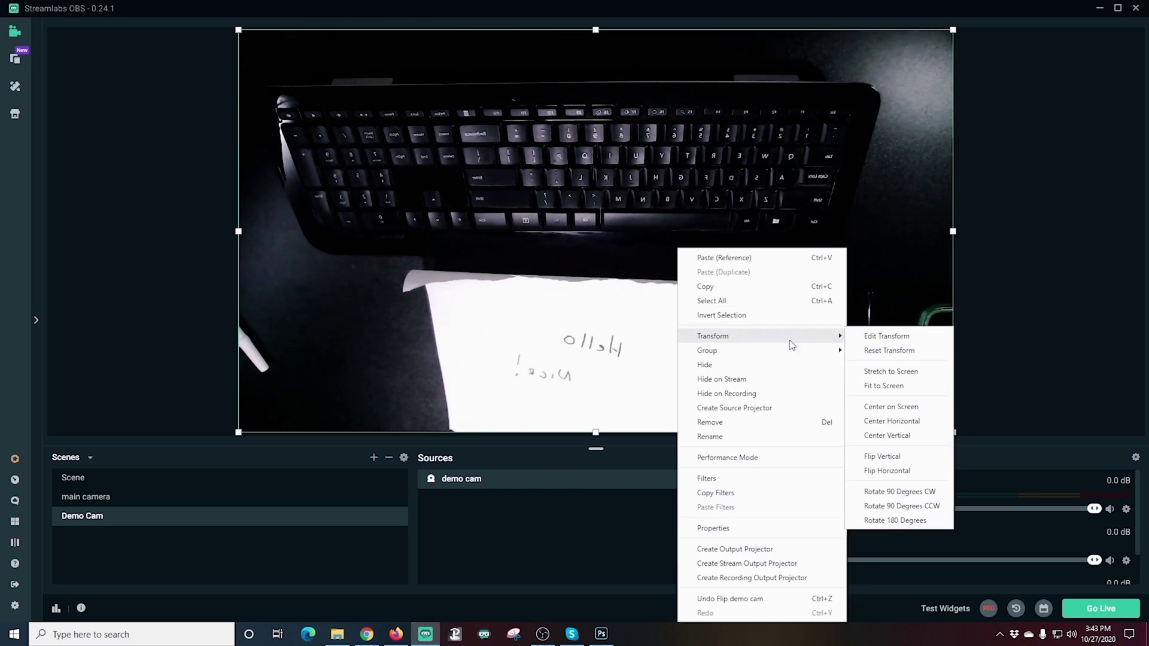
left_click(899, 471)
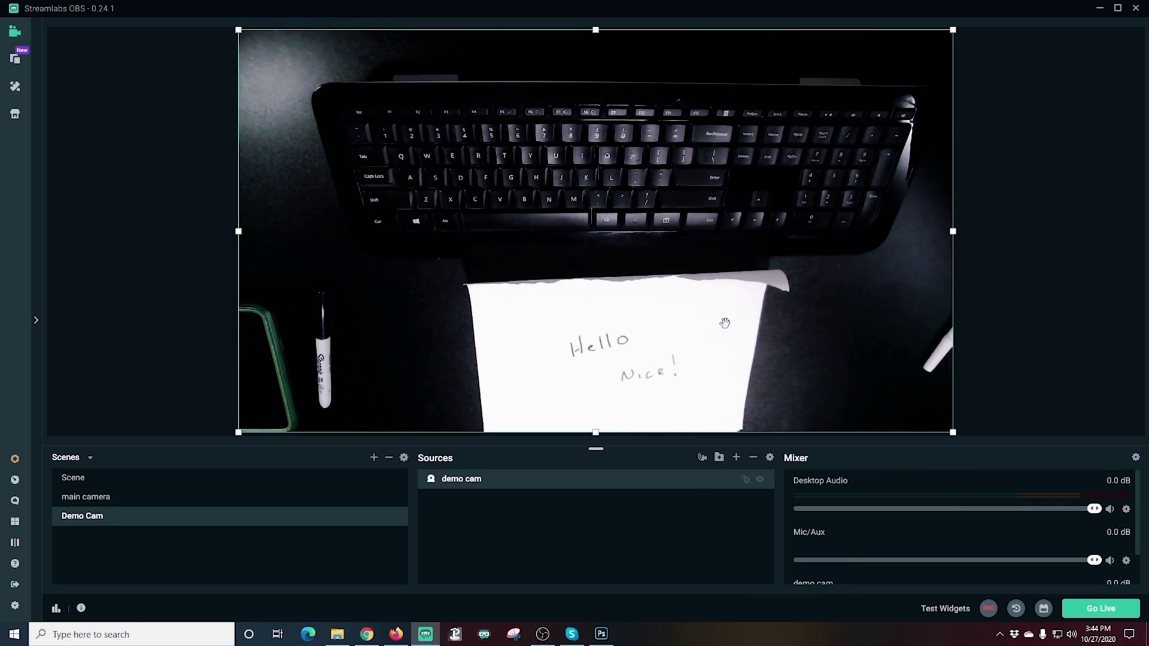
left_click(175, 501)
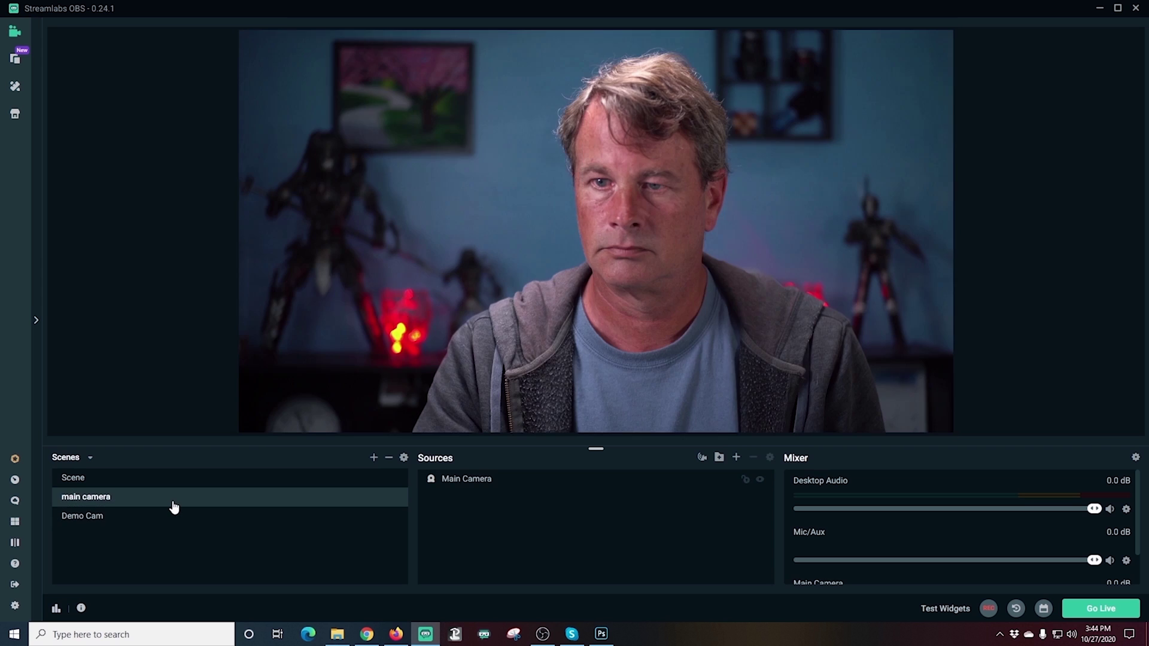
left_click(167, 517)
left_click(168, 497)
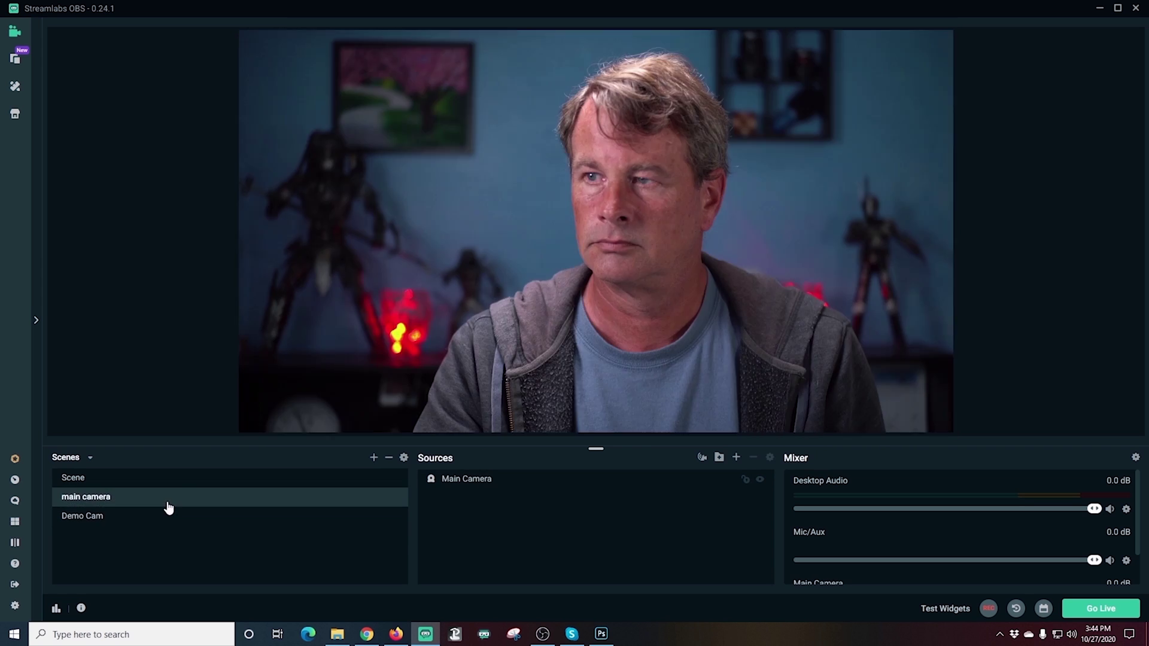
left_click(168, 479)
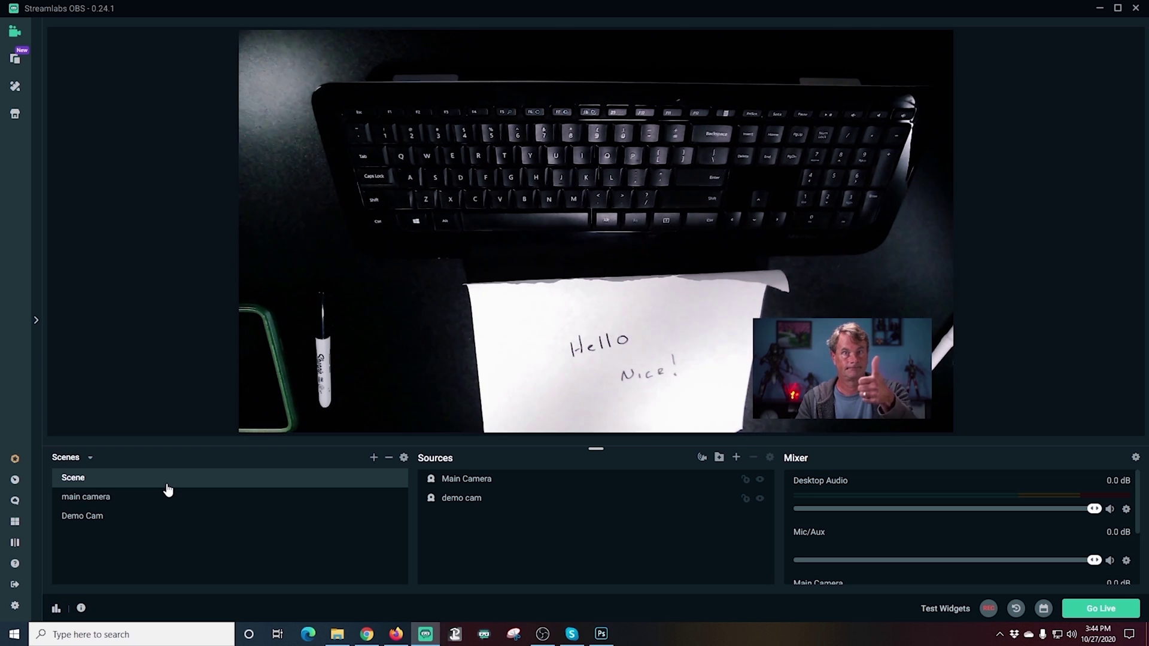
left_click(166, 502)
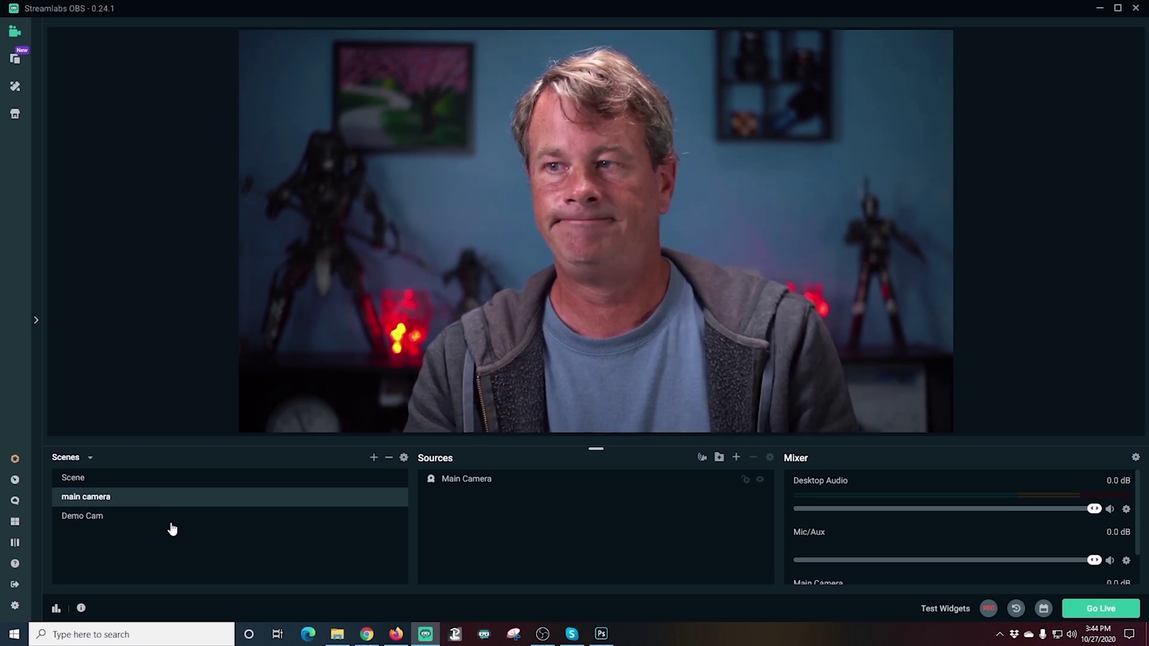
left_click(115, 519)
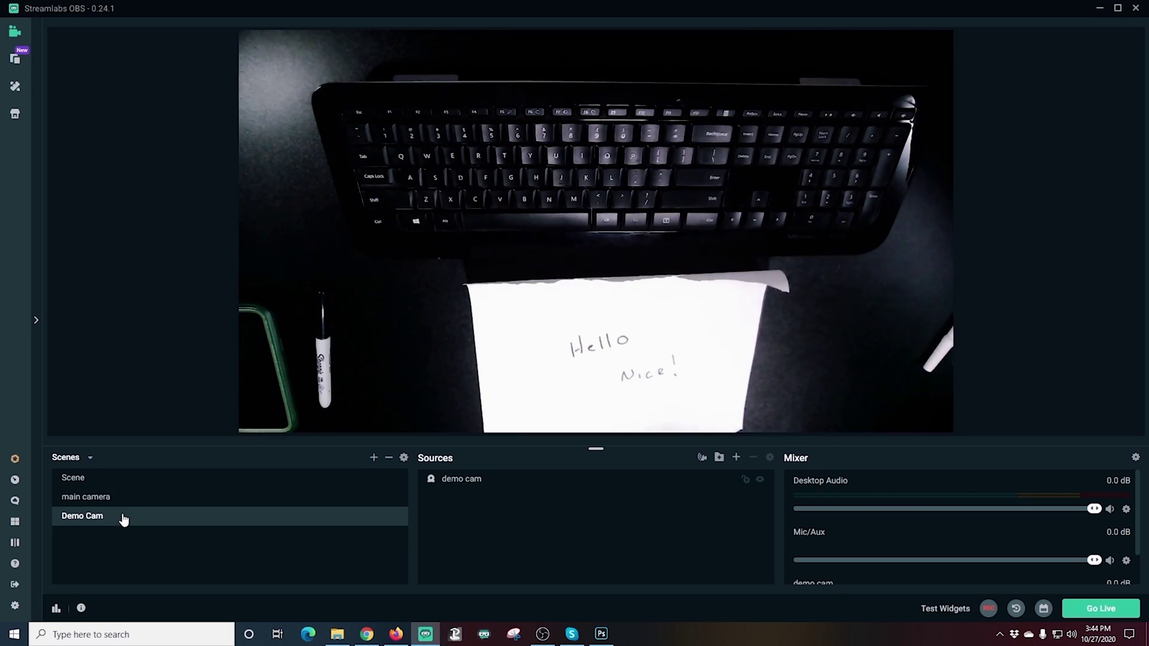